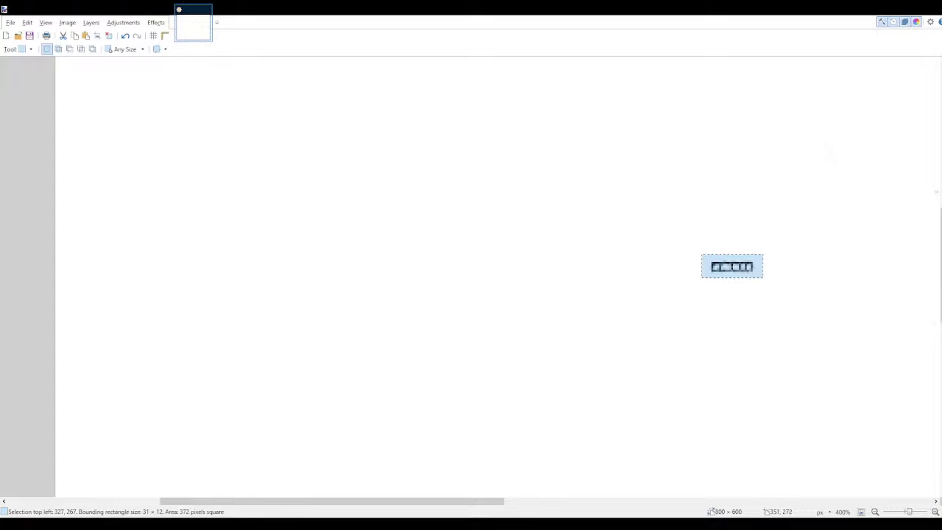
- Select the whole 800 × 600 canvas and shift its contents about 3 px left and 2 px up
left_click_drag(744, 270, 601, 242)
left_click(802, 260)
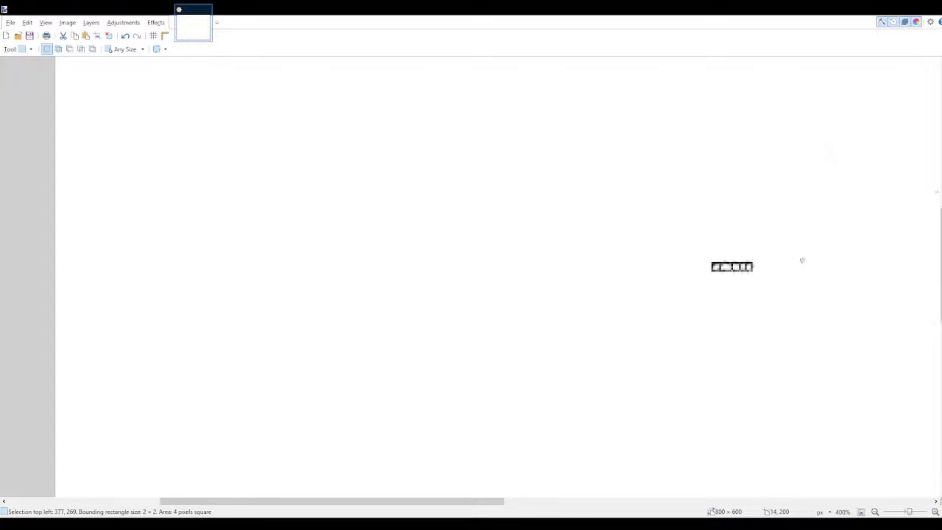
key("ctrl+v")
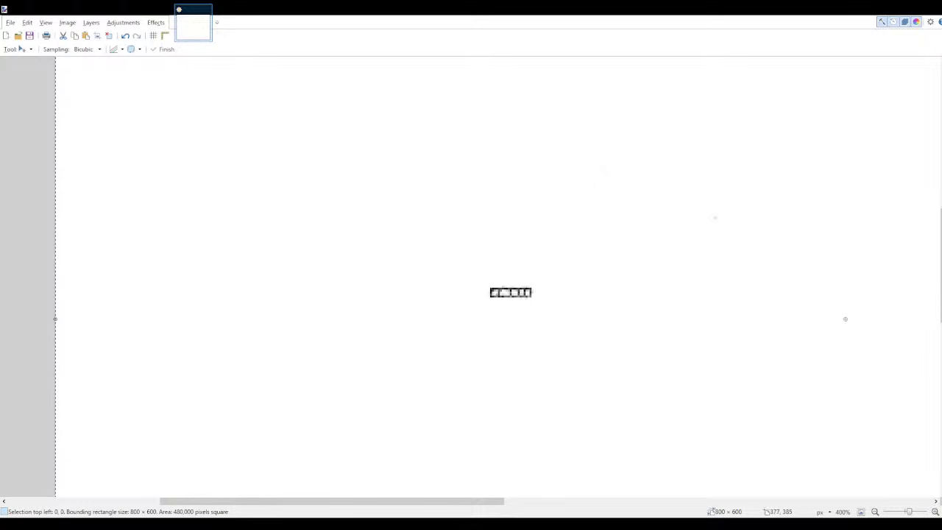
scroll(845, 319, "down", 9)
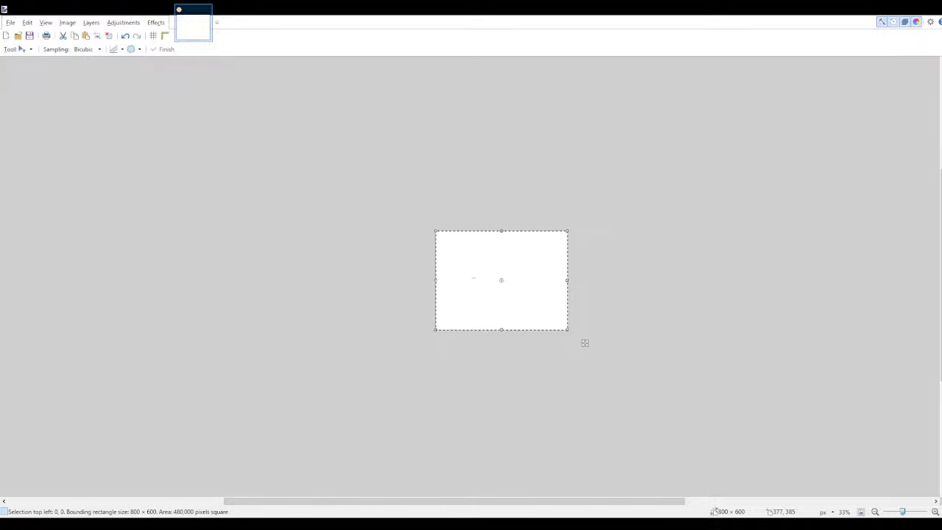
scroll(471, 279, "up", 5)
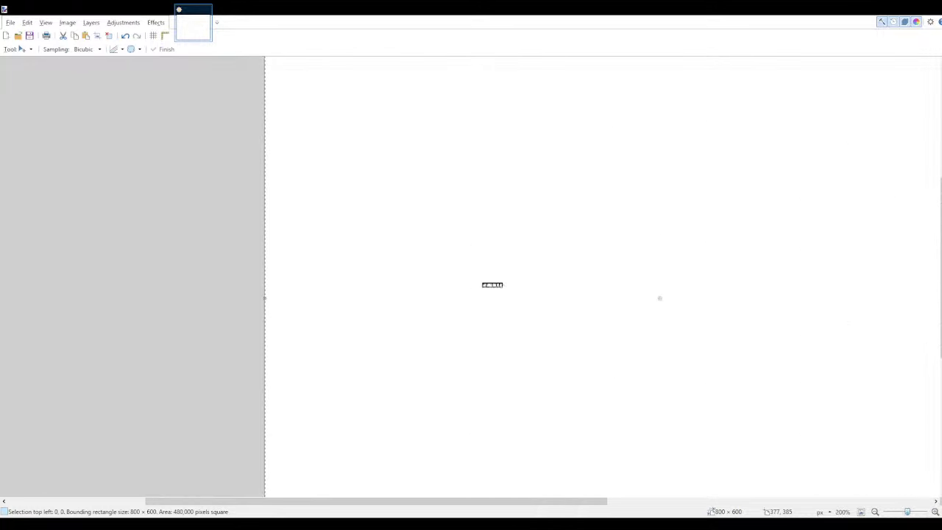
scroll(780, 448, "down", 2)
left_click_drag(780, 449, 778, 447)
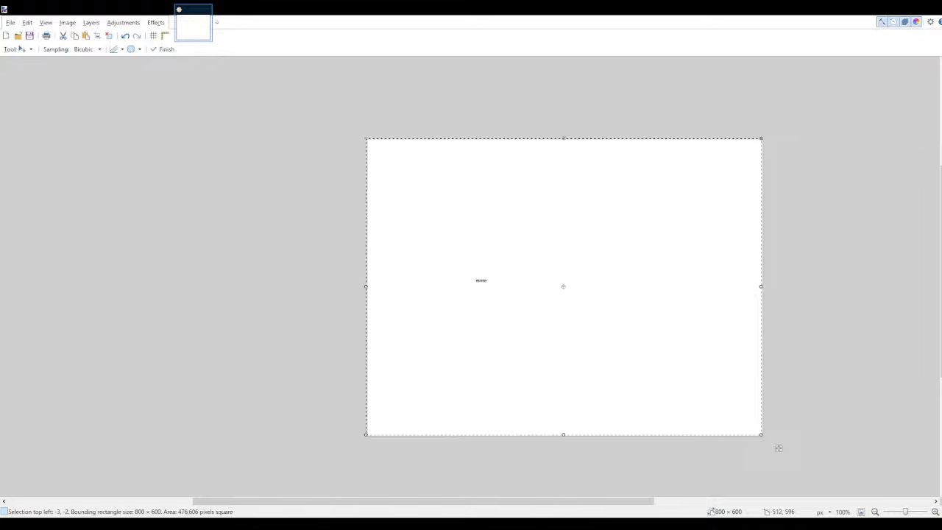
key("ctrl+d")
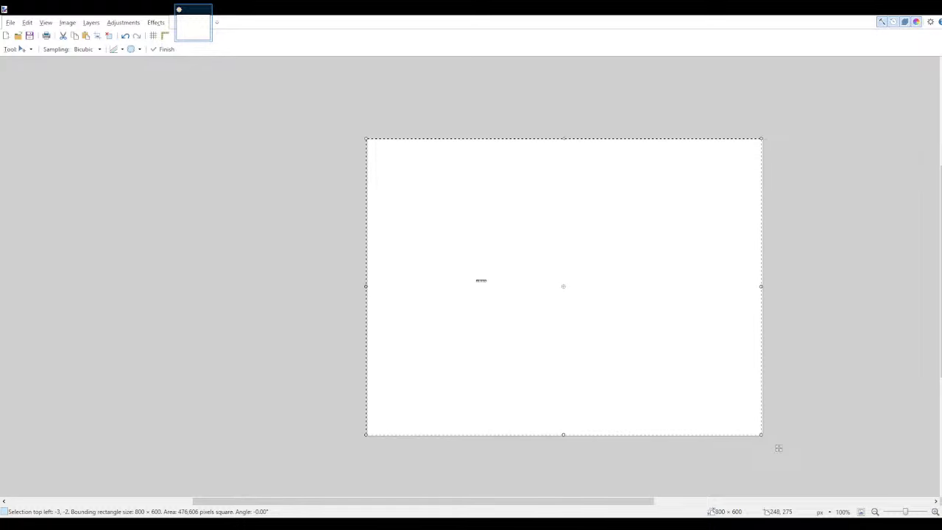
- Paint yellow over the small black sketch with a size 9 brush and clear that area to blank white
key("ctrl+plus")
key("ctrl+plus")
key("ctrl+plus")
key("ctrl+plus")
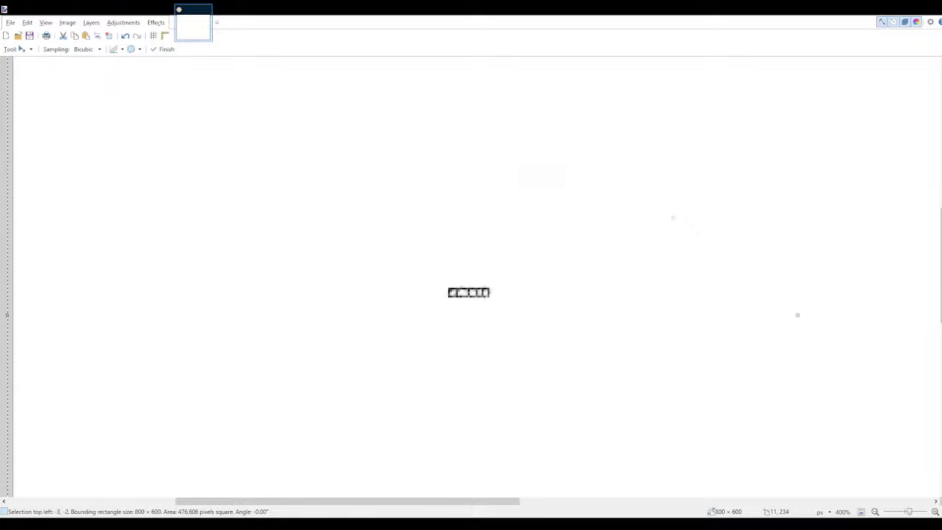
key("b")
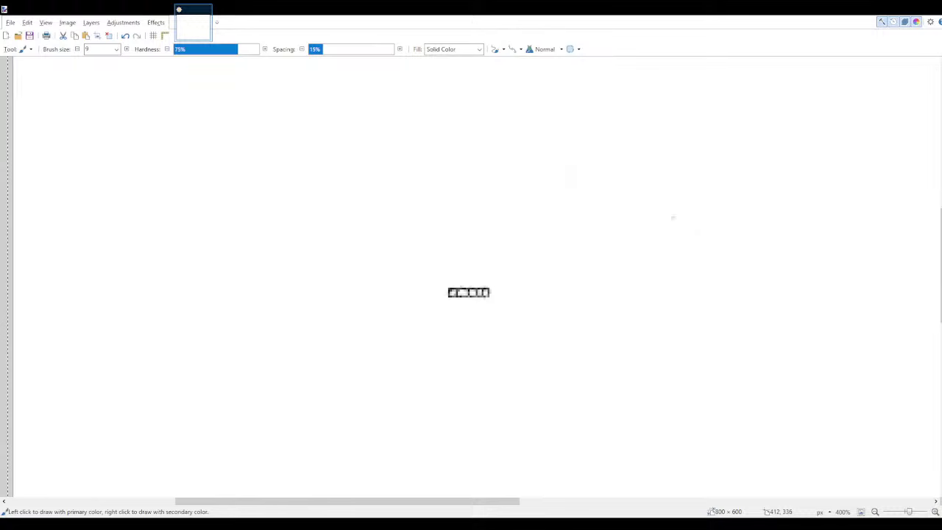
left_click_drag(441, 292, 498, 287)
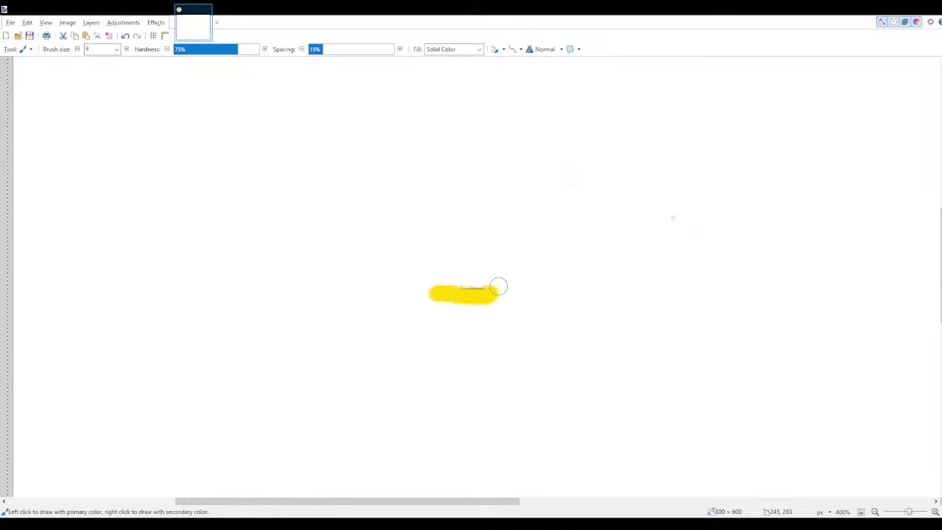
key("ctrl+z")
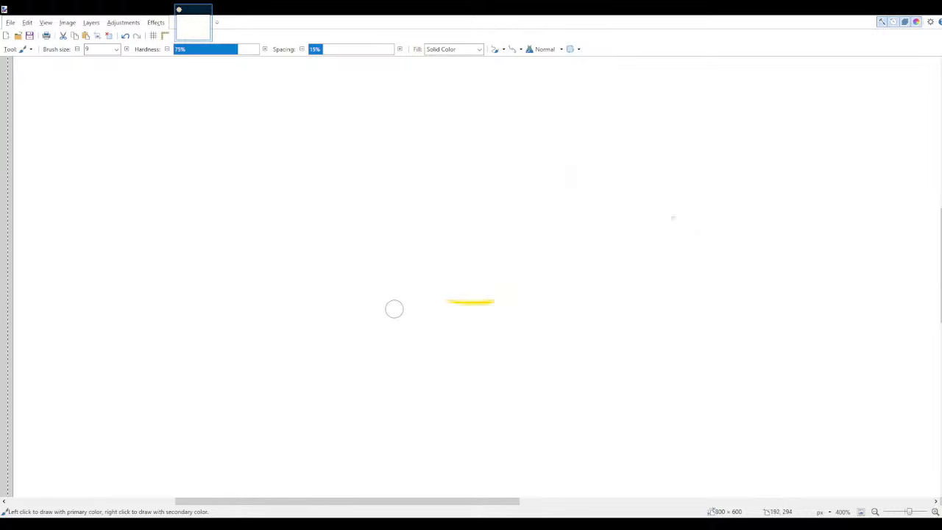
key("ctrl+z")
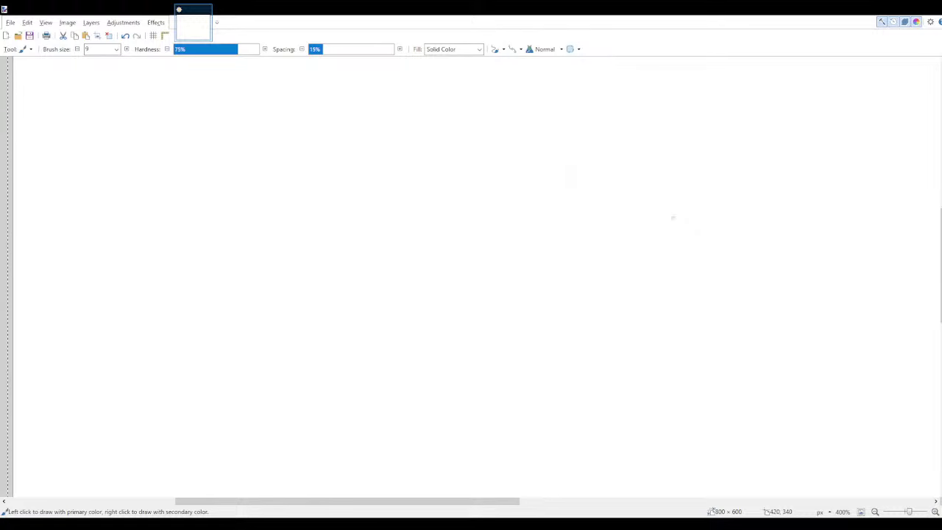
left_click_drag(428, 292, 487, 294)
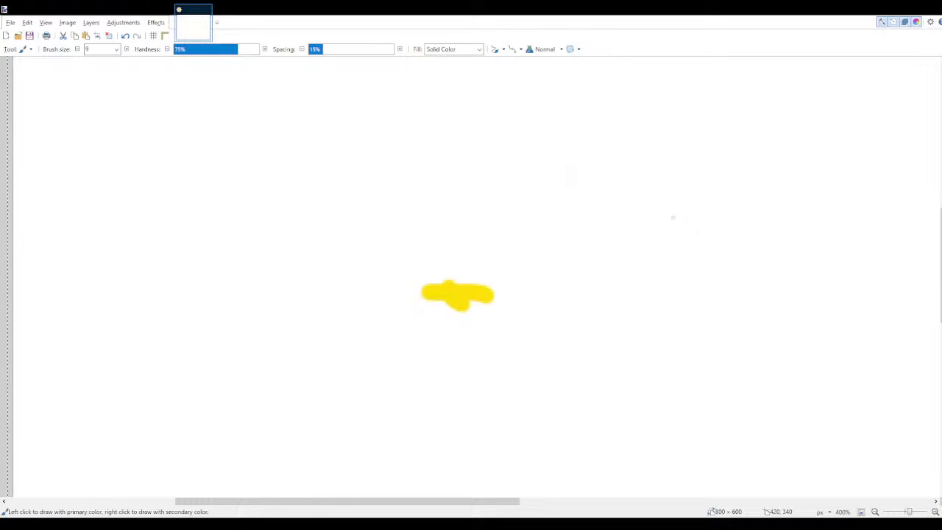
key("ctrl+z")
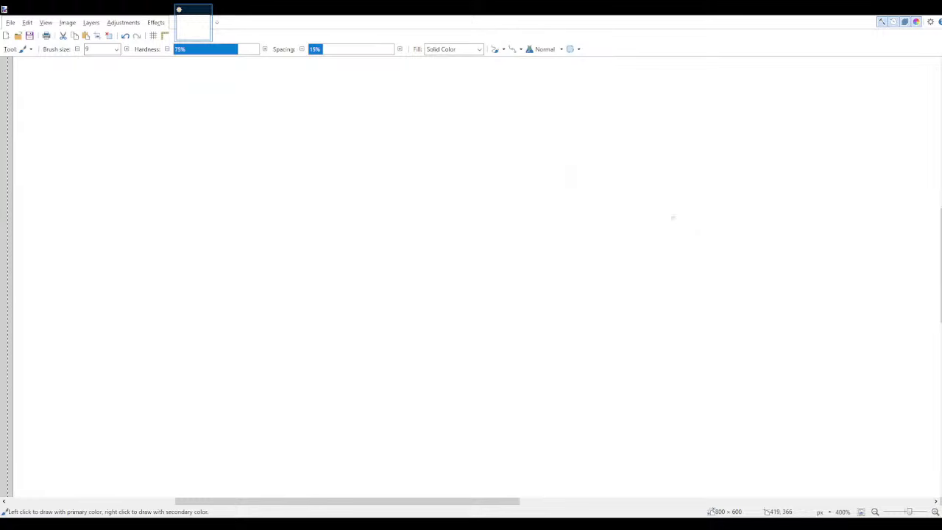
left_click_drag(469, 200, 465, 212)
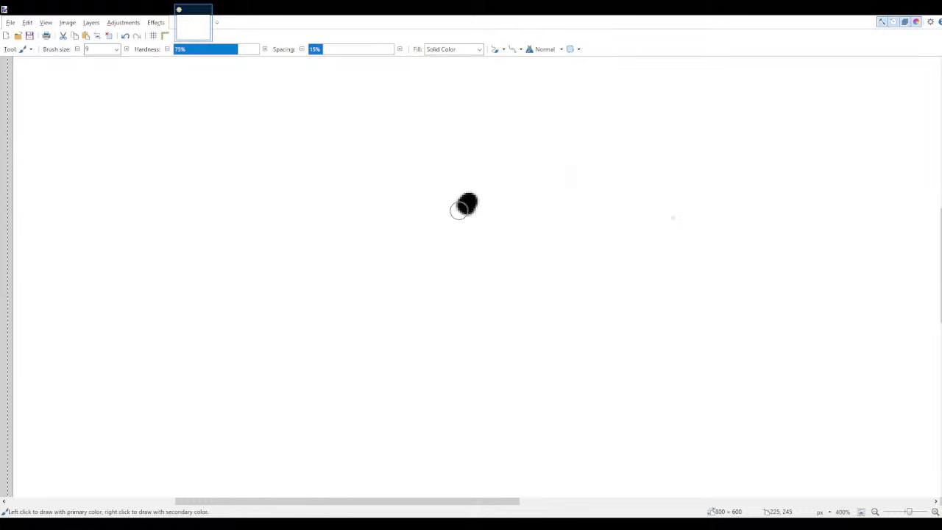
mouse_move(464, 204)
left_mouse_down()
mouse_move(427, 244)
mouse_move(429, 226)
mouse_move(403, 242)
mouse_move(423, 219)
left_mouse_up()
mouse_move(490, 192)
left_mouse_down()
mouse_move(428, 237)
mouse_move(399, 238)
mouse_move(492, 191)
left_mouse_up()
mouse_move(457, 223)
left_mouse_down()
mouse_move(432, 204)
mouse_move(404, 245)
mouse_move(431, 211)
mouse_move(440, 212)
mouse_move(421, 230)
mouse_move(413, 226)
mouse_move(537, 172)
mouse_move(427, 247)
mouse_move(458, 213)
mouse_move(463, 189)
mouse_move(444, 265)
left_mouse_up()
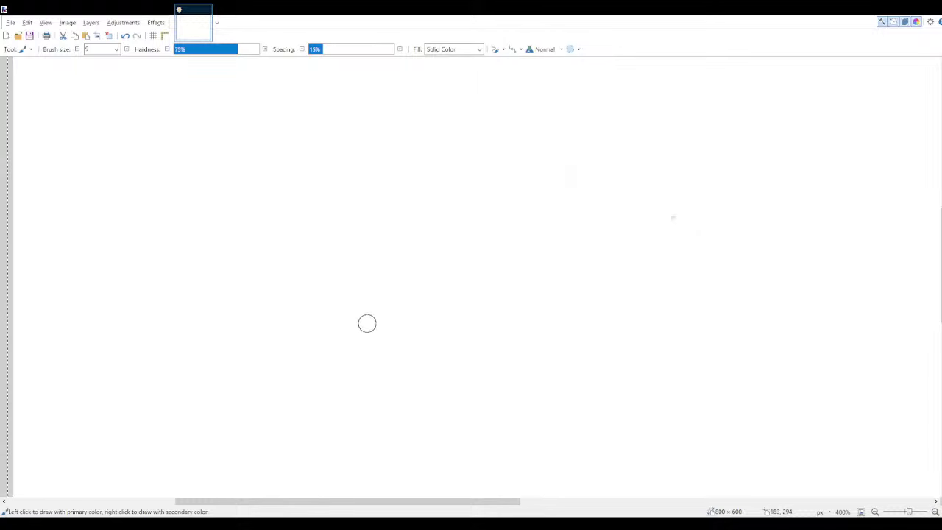
- Draw a black dome outline about 185 px wide left of the canvas centre with the size 9 brush
left_click_drag(345, 345, 339, 321)
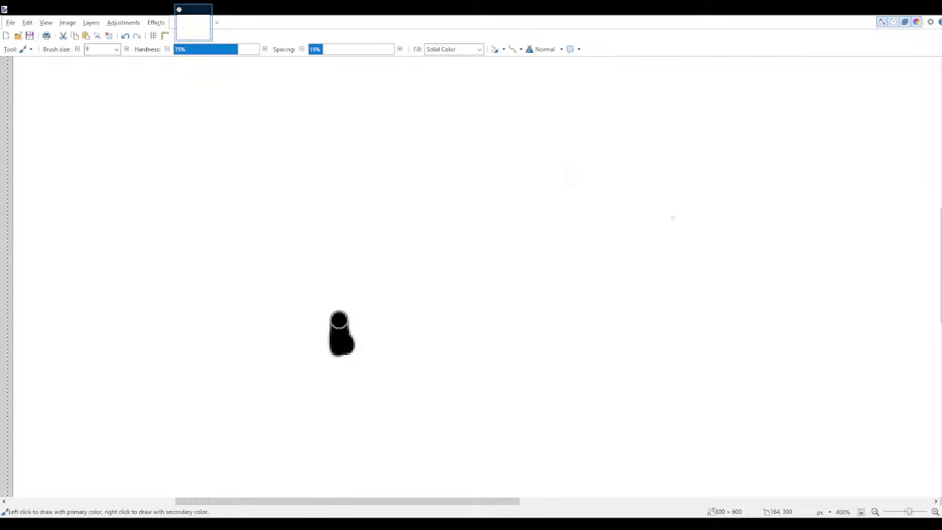
scroll(338, 321, "down", 1)
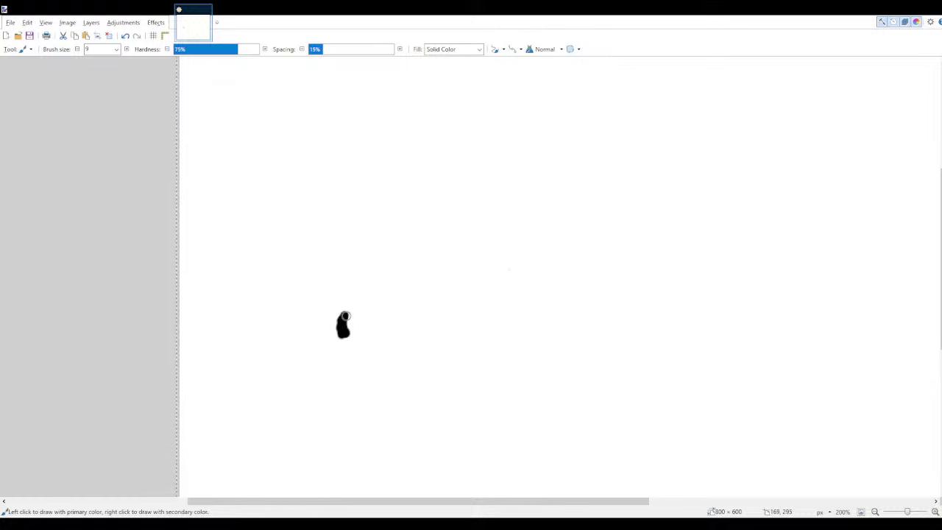
mouse_move(344, 318)
left_mouse_down()
mouse_move(351, 304)
mouse_move(376, 302)
mouse_move(339, 333)
mouse_move(374, 298)
mouse_move(366, 302)
mouse_move(397, 293)
mouse_move(396, 303)
mouse_move(367, 310)
mouse_move(390, 297)
mouse_move(434, 298)
left_mouse_up()
scroll(396, 303, "down", 1)
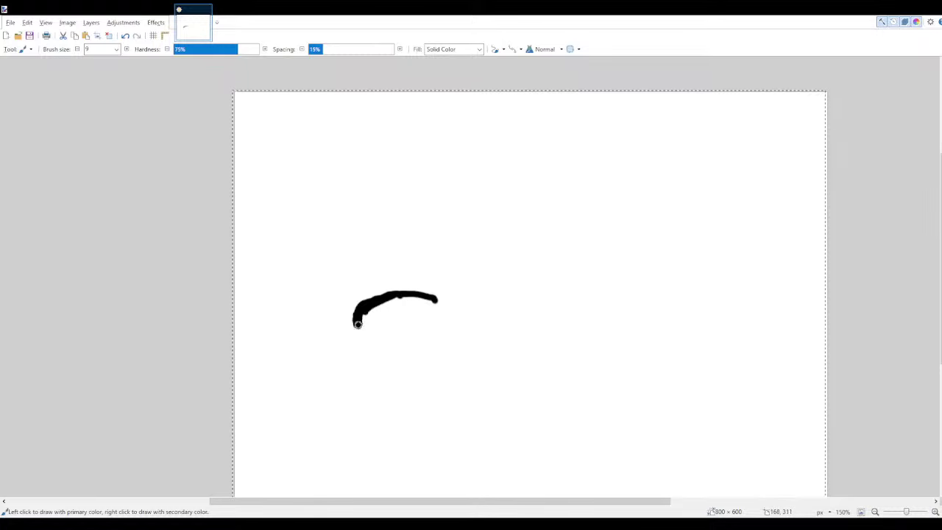
scroll(367, 305, "down", 1)
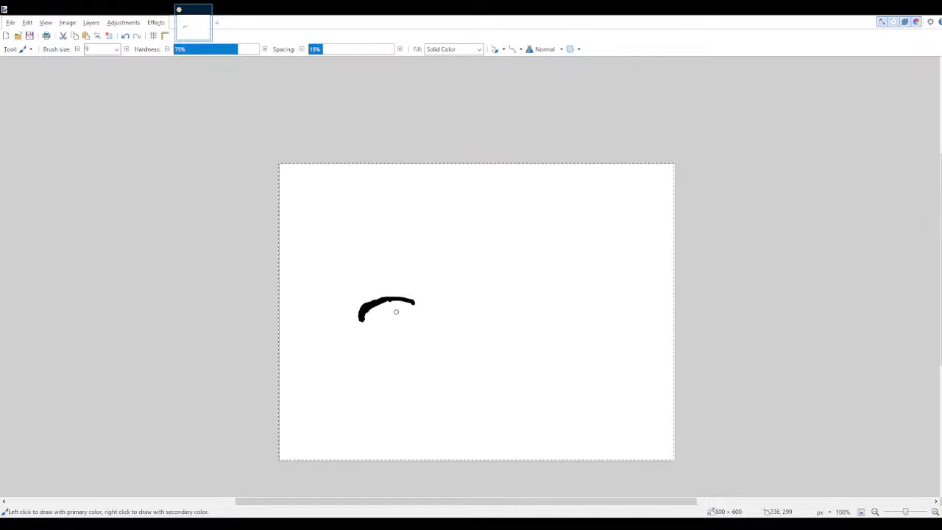
mouse_move(364, 314)
left_mouse_down()
mouse_move(398, 299)
mouse_move(415, 303)
left_mouse_up()
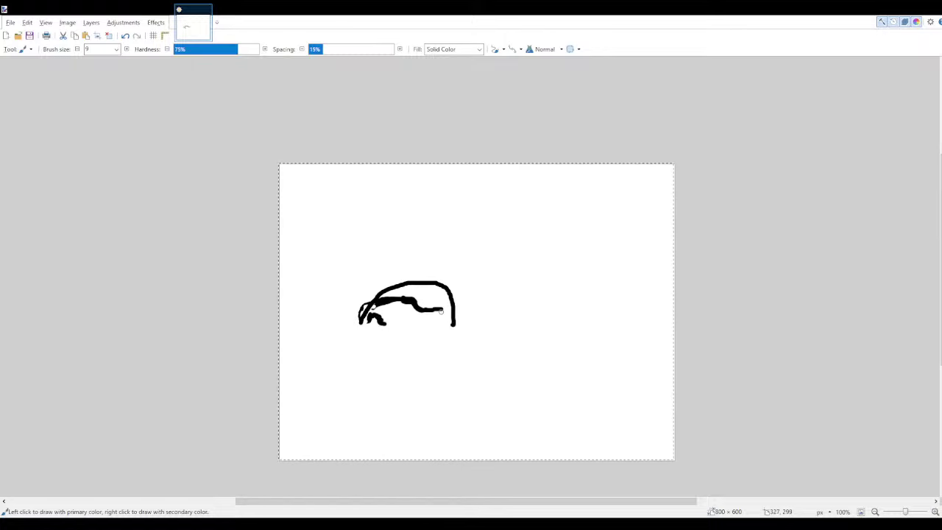
- Paint out the stray inner black strokes beneath the dome outline in white
left_click_drag(440, 312, 437, 307)
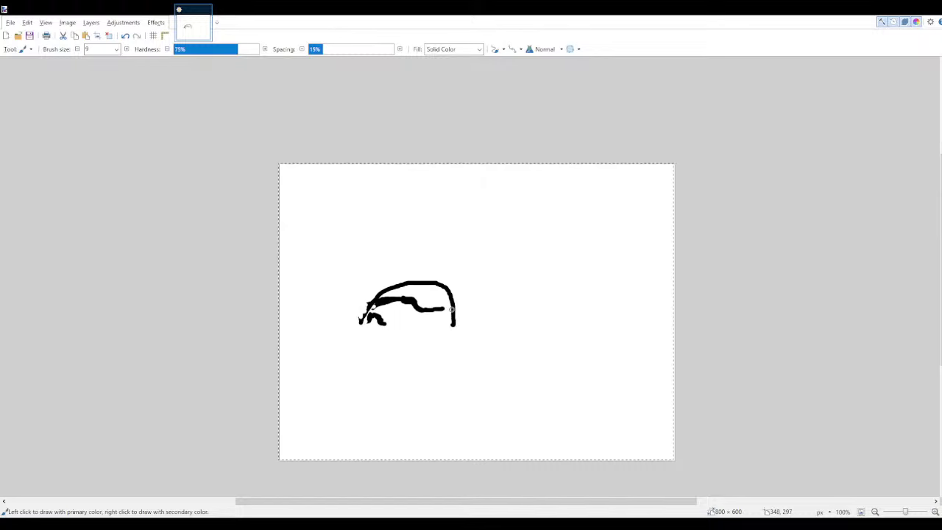
left_click_drag(437, 307, 385, 300)
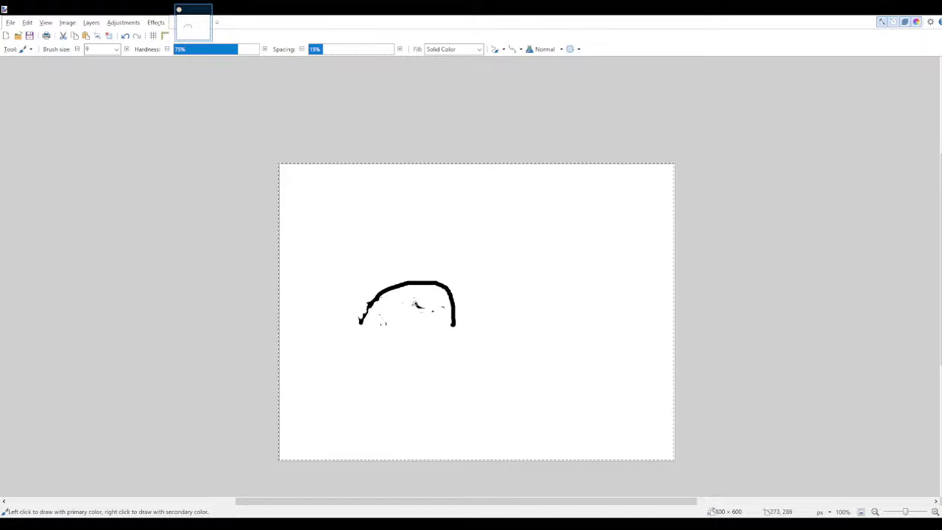
- Deselect the canvas and close the dome with a straight black base line using brush size 10
key("bracketright")
key("bracketright")
key("bracketright")
key("bracketright")
key("bracketright")
key("bracketright")
key("bracketright")
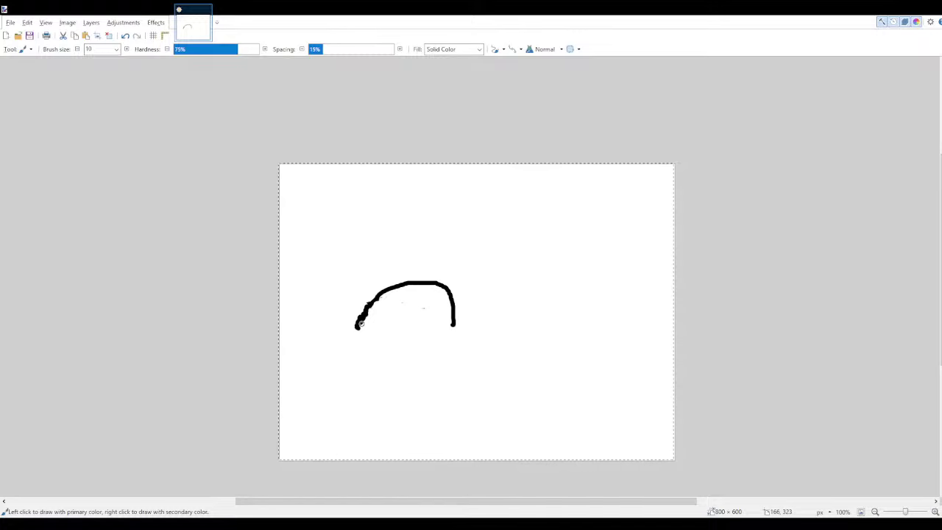
key("ctrl+d")
left_click_drag(378, 328, 389, 328)
mouse_move(448, 326)
left_mouse_down()
mouse_move(394, 328)
mouse_move(402, 327)
left_mouse_up()
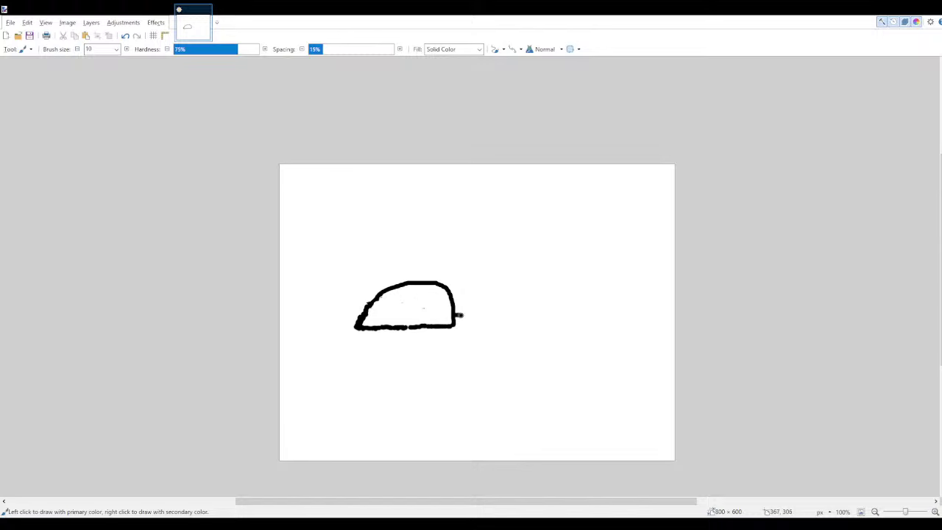
- Draw a curved brim about 60 px long at the dome's lower right corner and thicken the dome's upper left outline
mouse_move(459, 315)
left_mouse_down()
mouse_move(484, 326)
mouse_move(452, 326)
left_mouse_up()
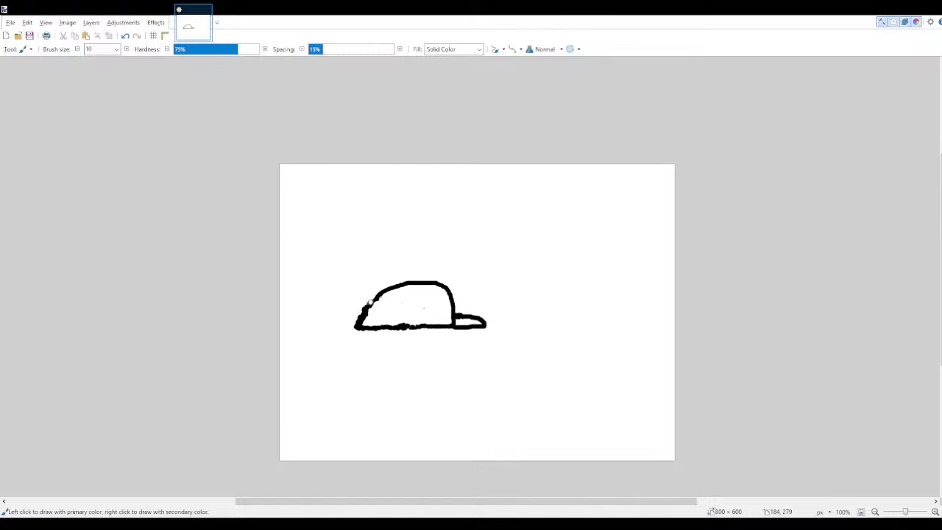
left_click_drag(370, 302, 375, 300)
scroll(469, 301, "up", 1)
scroll(469, 300, "up", 6)
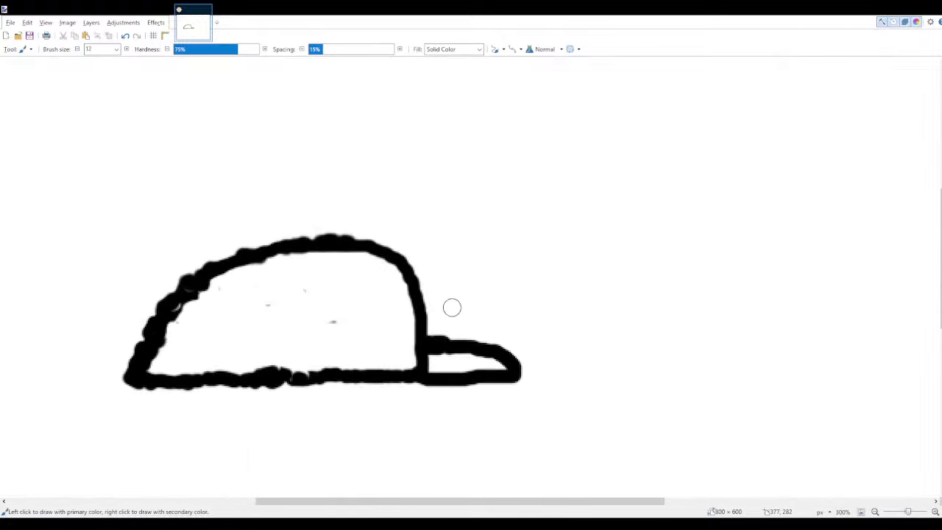
- Fill the notch in the upper edge of the dome's top outline in black using brush size 1
scroll(347, 205, "up", 4)
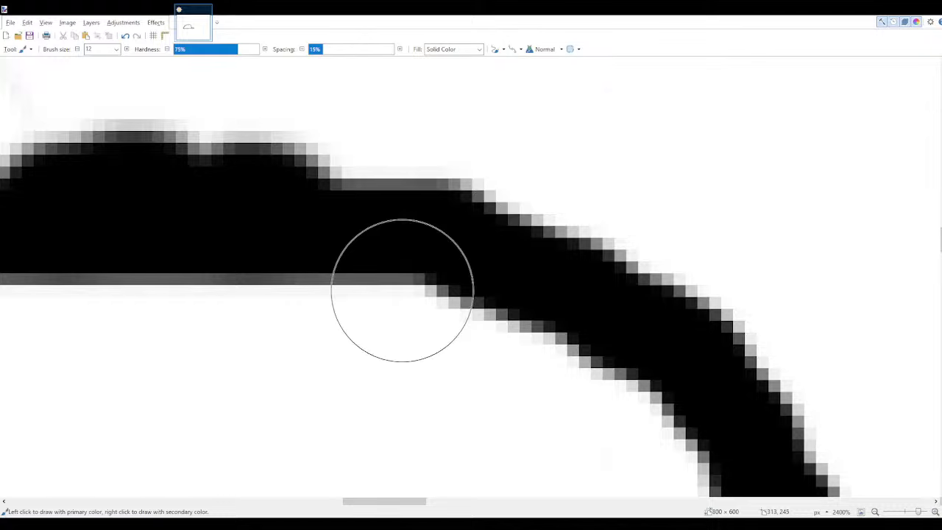
scroll(400, 290, "up", 2)
left_click_drag(343, 152, 362, 185)
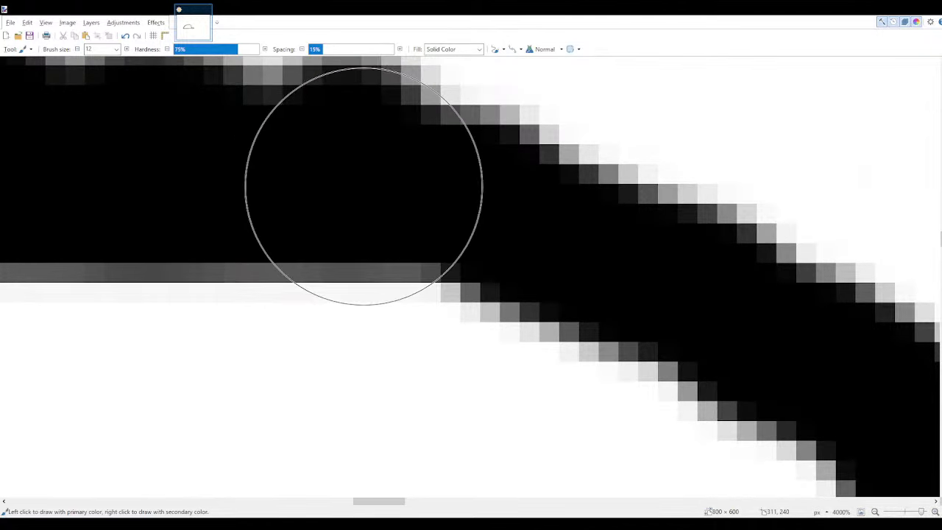
key("bracketleft")
key("bracketleft")
key("bracketleft")
key("bracketleft")
key("bracketleft")
key("bracketleft")
key("bracketleft")
key("bracketleft")
key("bracketleft")
key("bracketleft")
key("bracketleft")
scroll(360, 170, "up", 1)
scroll(360, 170, "up", 1)
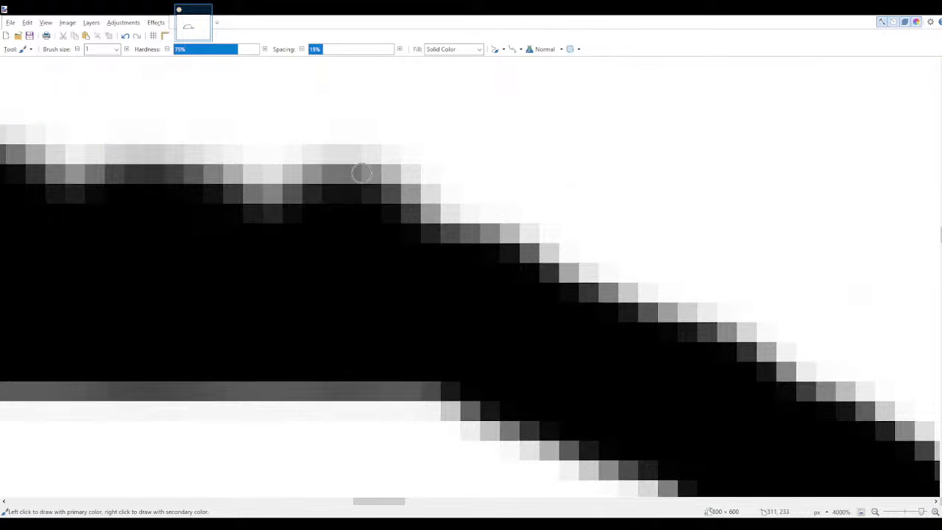
mouse_move(268, 192)
left_mouse_down()
mouse_move(237, 186)
mouse_move(282, 182)
mouse_move(288, 193)
mouse_move(301, 183)
left_mouse_up()
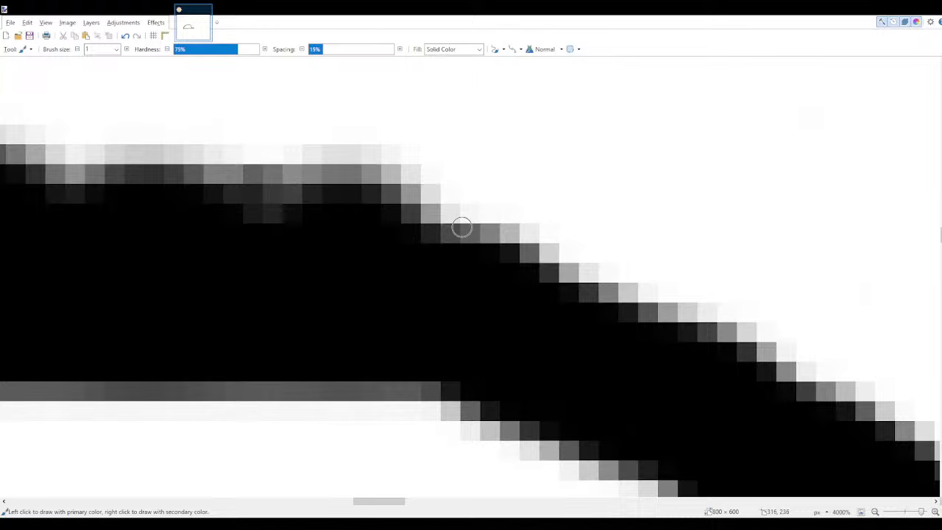
- Fill the small notches in the upper and lower edges of the dome's base line near its middle in black
scroll(310, 456, "down", 3)
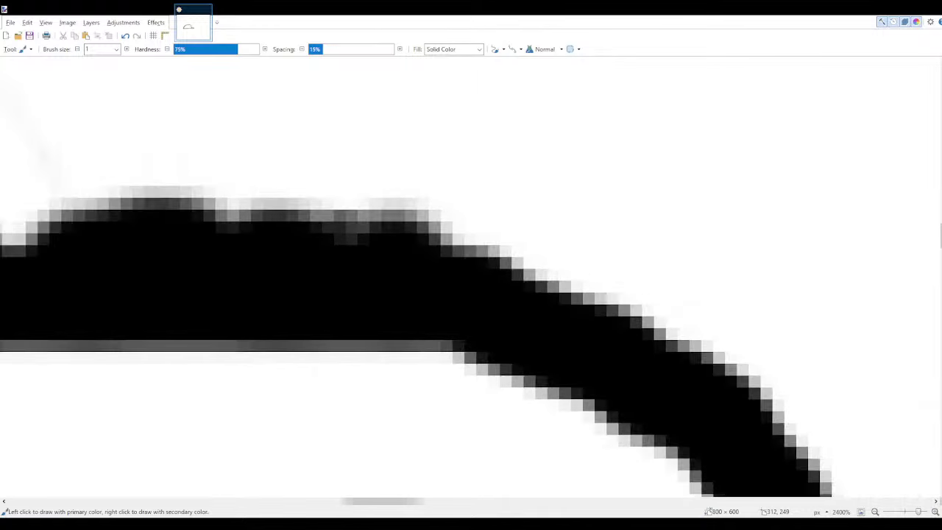
scroll(305, 420, "down", 4)
scroll(332, 358, "down", 8)
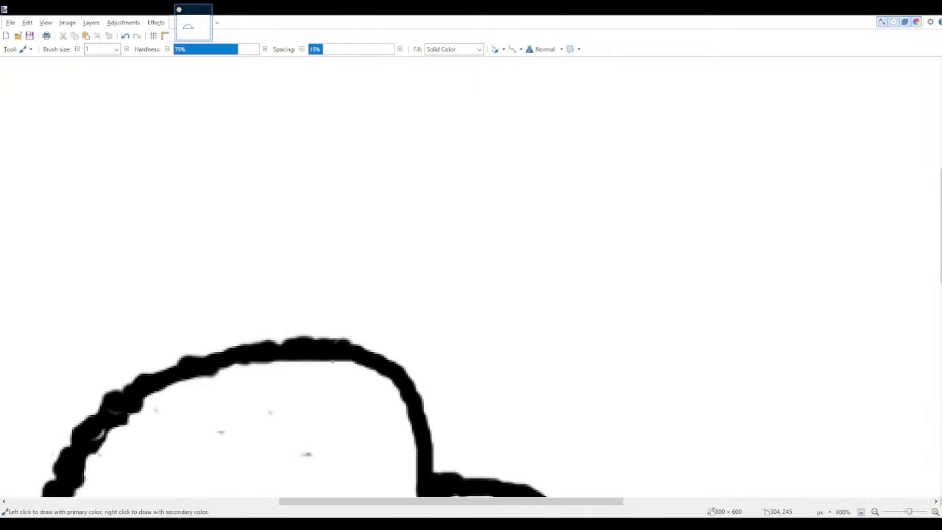
scroll(288, 442, "up", 4)
scroll(288, 442, "up", 8)
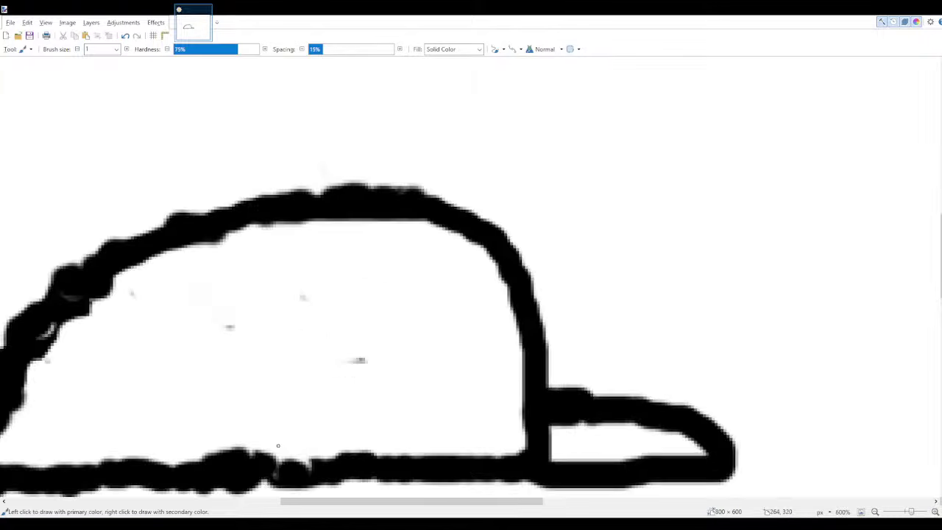
scroll(289, 434, "down", 3)
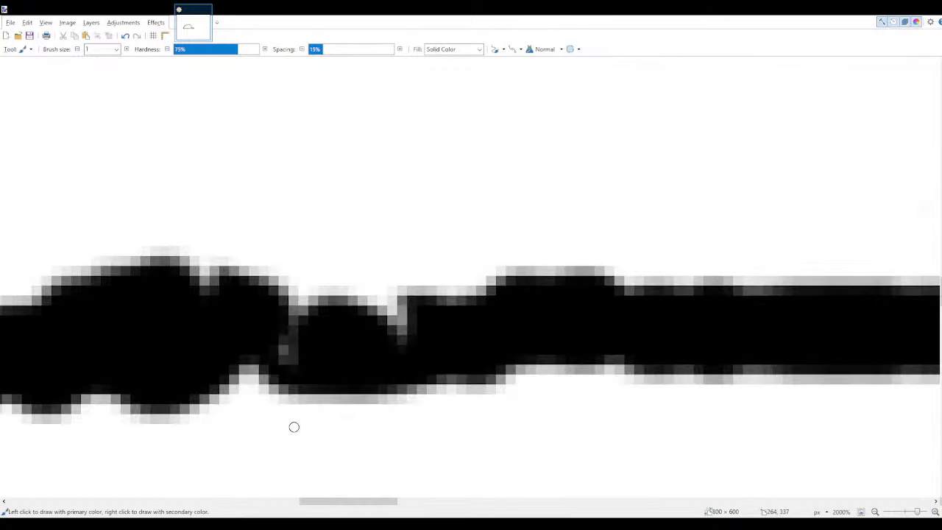
right_click(388, 306)
mouse_move(392, 305)
left_mouse_down()
mouse_move(294, 303)
mouse_move(311, 298)
mouse_move(249, 367)
mouse_move(243, 387)
mouse_move(240, 379)
mouse_move(267, 380)
left_mouse_up()
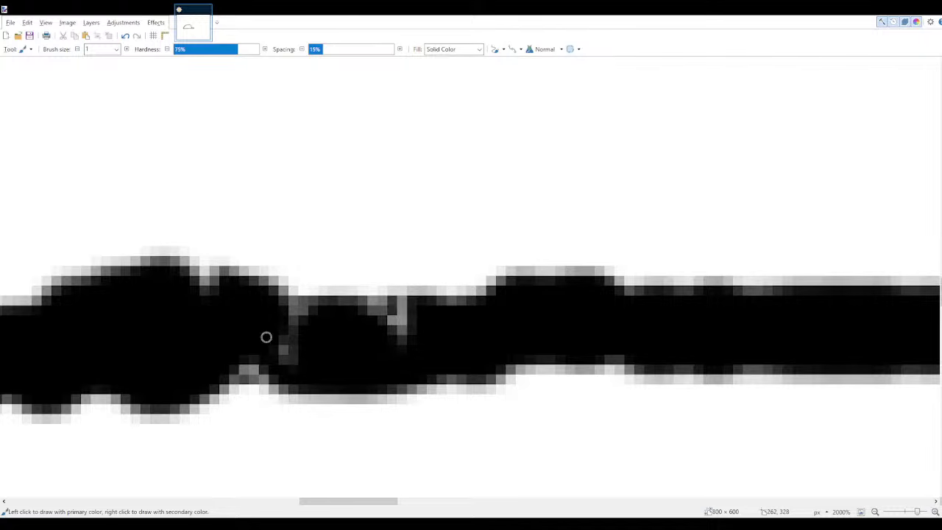
left_click_drag(224, 384, 262, 390)
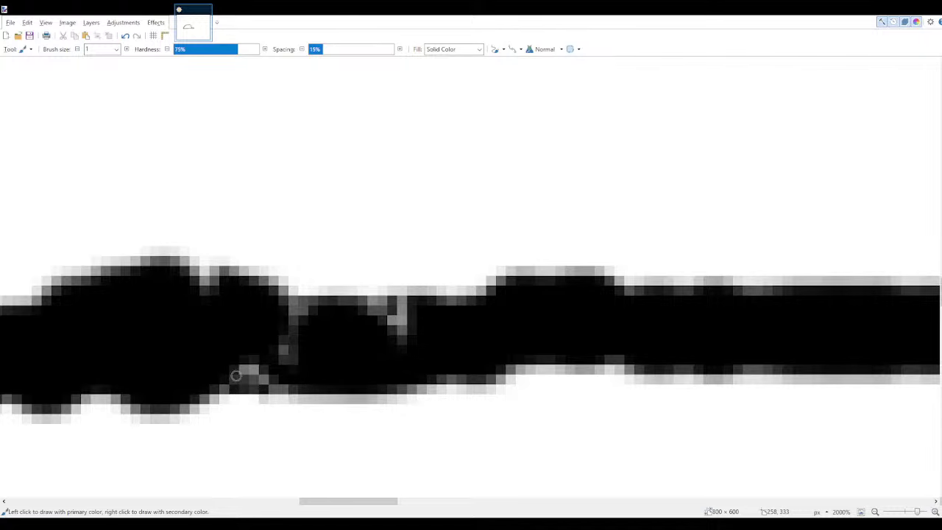
left_click_drag(235, 376, 280, 387)
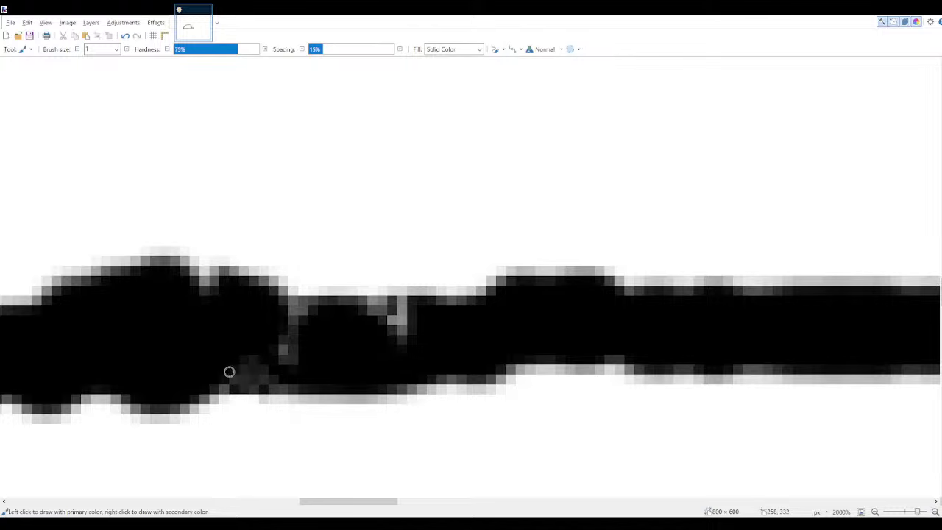
- Smooth the base line's lower edge just left of the filled notches, darkening the dips in black and painting out the protruding bumps in white
scroll(195, 390, "up", 1)
scroll(187, 384, "down", 2)
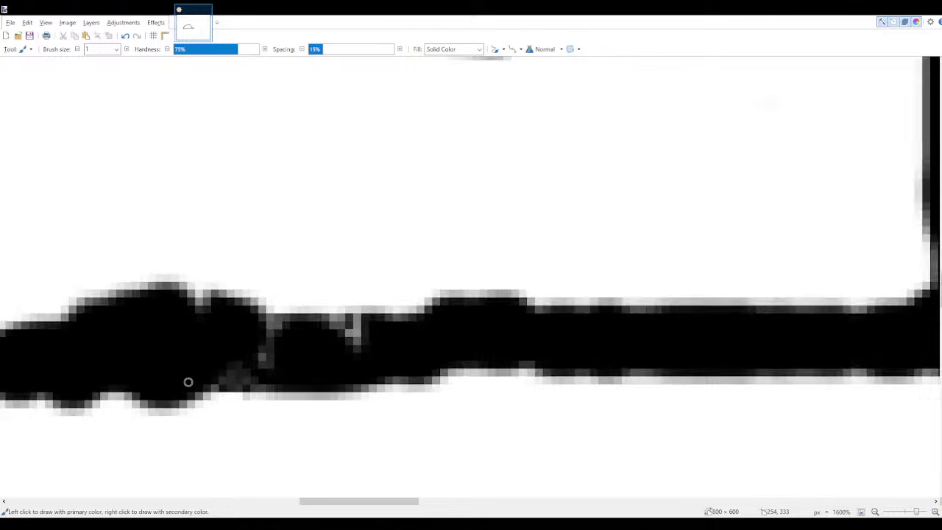
scroll(188, 382, "down", 6)
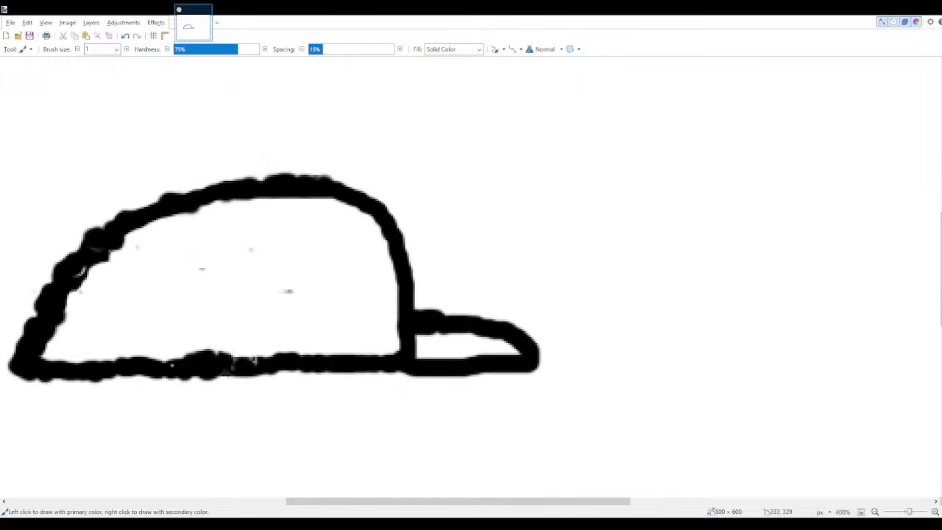
scroll(177, 367, "down", 1)
scroll(206, 362, "up", 8)
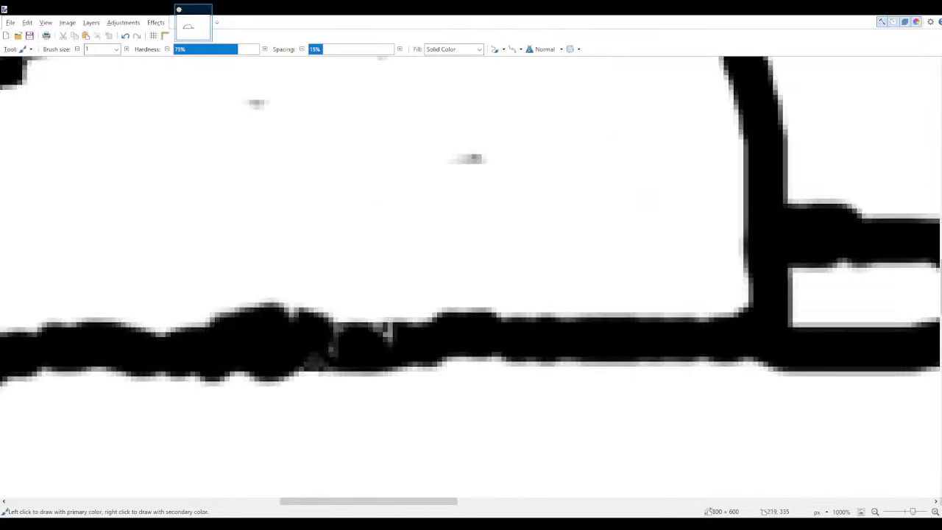
scroll(205, 388, "up", 4)
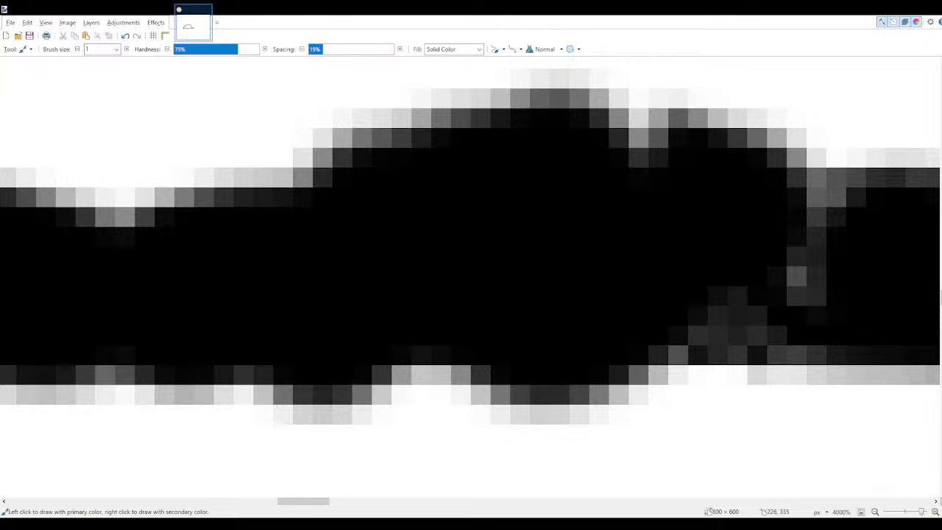
mouse_move(450, 373)
left_mouse_down()
mouse_move(458, 378)
mouse_move(203, 392)
mouse_move(299, 393)
left_mouse_up()
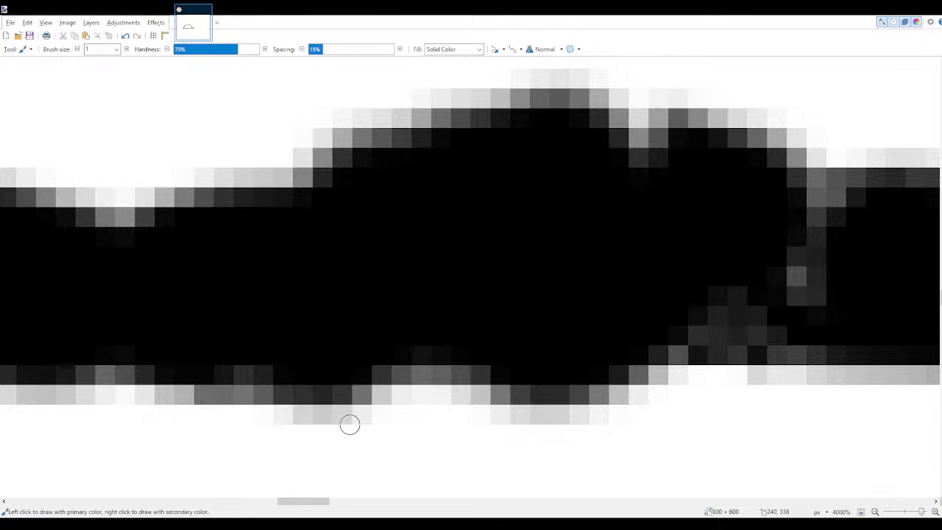
mouse_move(350, 419)
left_mouse_down()
mouse_move(269, 418)
mouse_move(389, 418)
left_mouse_up()
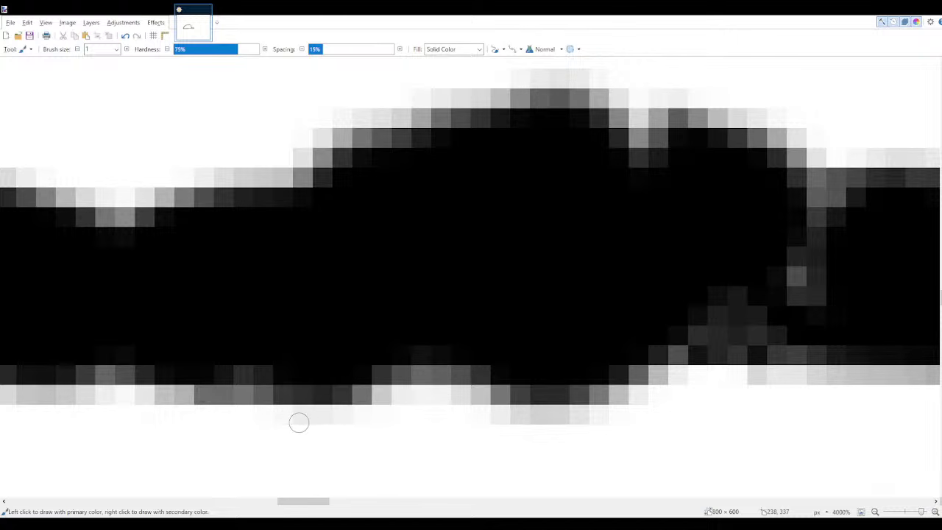
left_click_drag(490, 417, 698, 414)
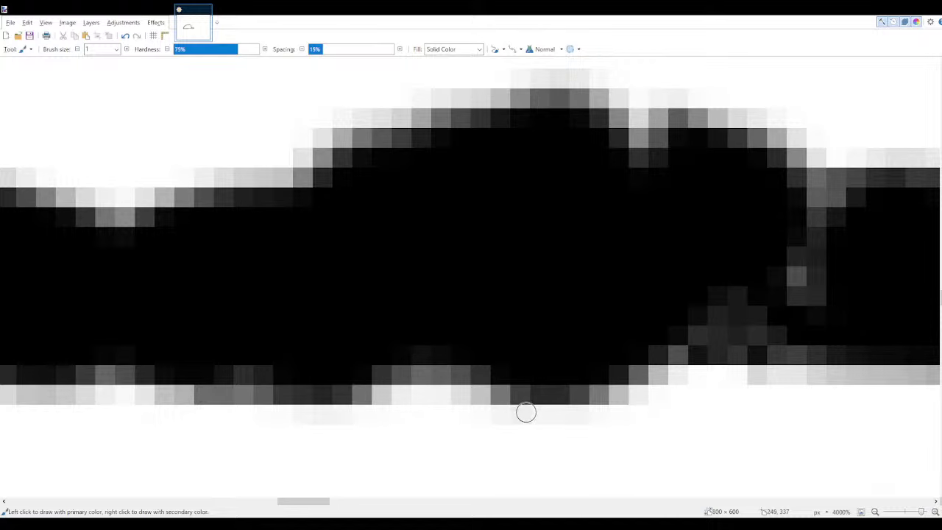
mouse_move(522, 414)
left_mouse_down()
mouse_move(599, 412)
mouse_move(640, 398)
mouse_move(619, 393)
mouse_move(653, 373)
mouse_move(755, 372)
left_mouse_up()
scroll(662, 390, "up", 1)
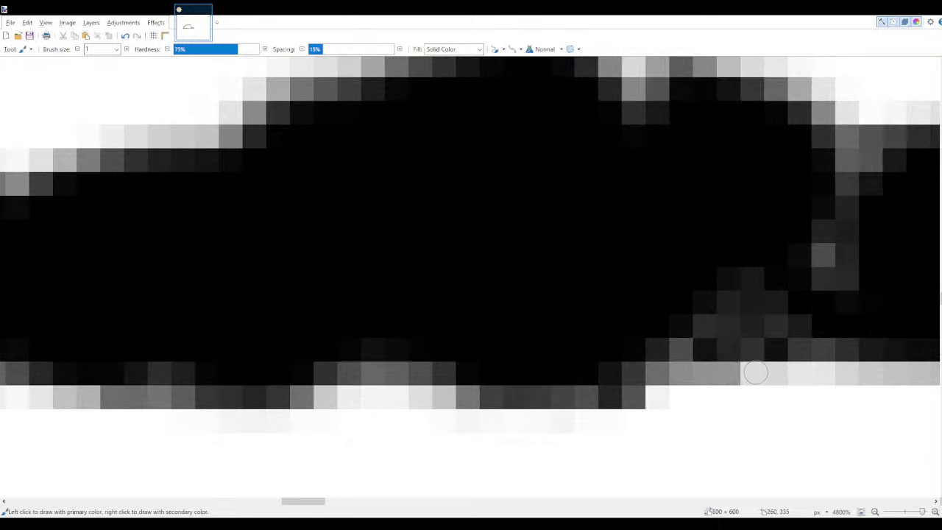
- Fill the shallow recess in the base line's lower edge between its middle and the brim in black
scroll(755, 372, "down", 3)
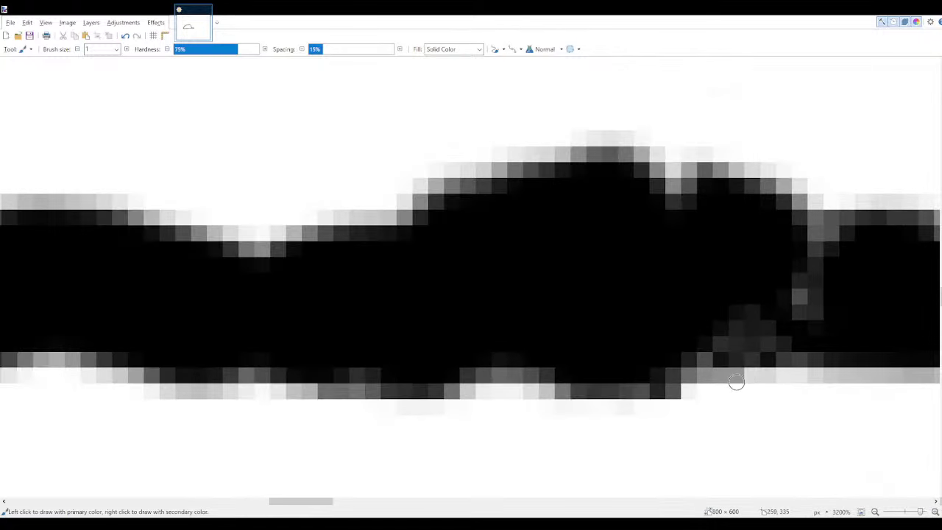
scroll(736, 382, "down", 5)
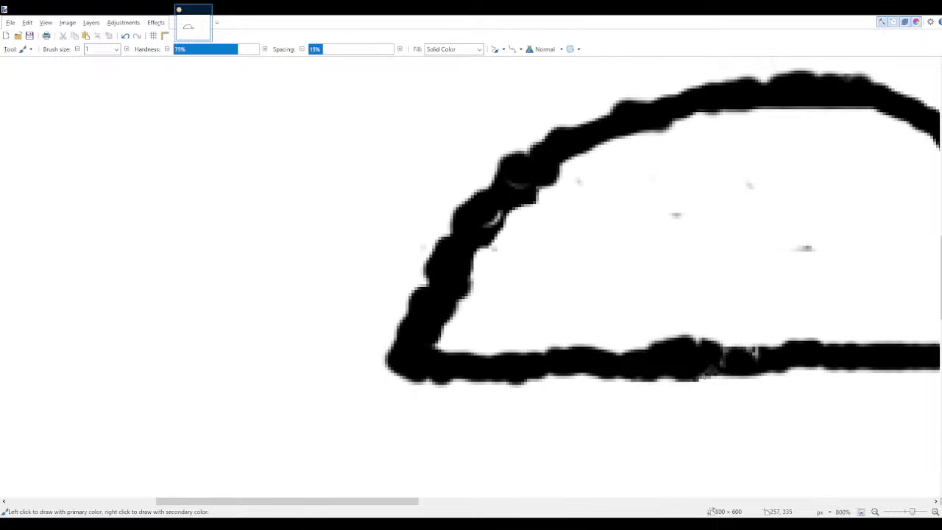
scroll(704, 376, "down", 3)
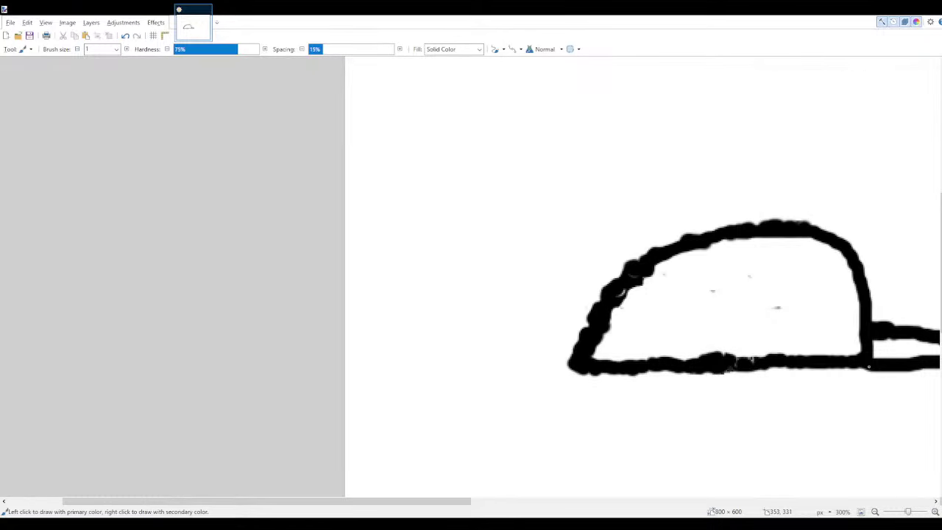
scroll(868, 366, "up", 5)
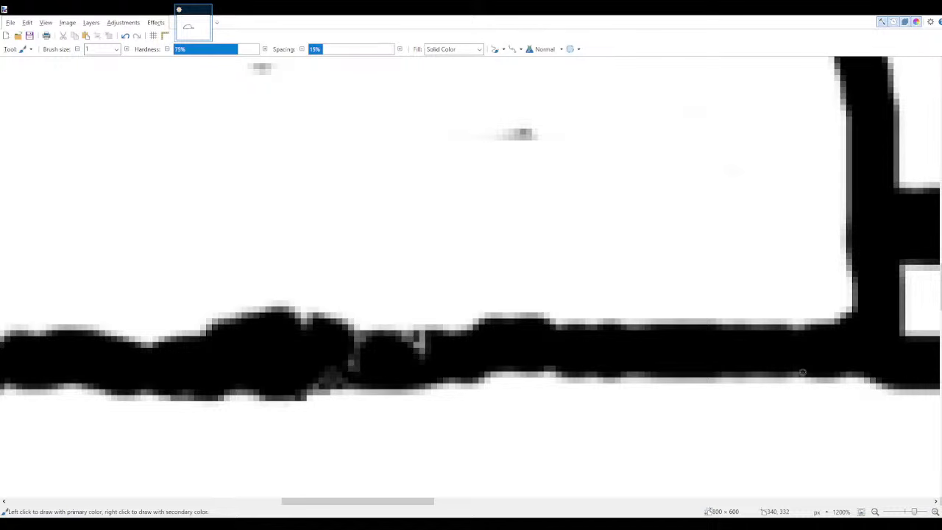
scroll(755, 366, "up", 4)
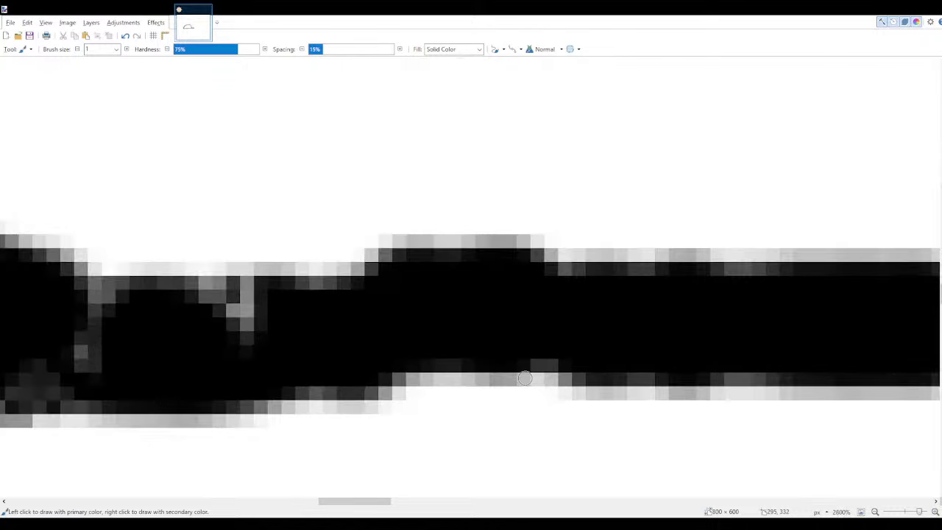
scroll(596, 383, "up", 1)
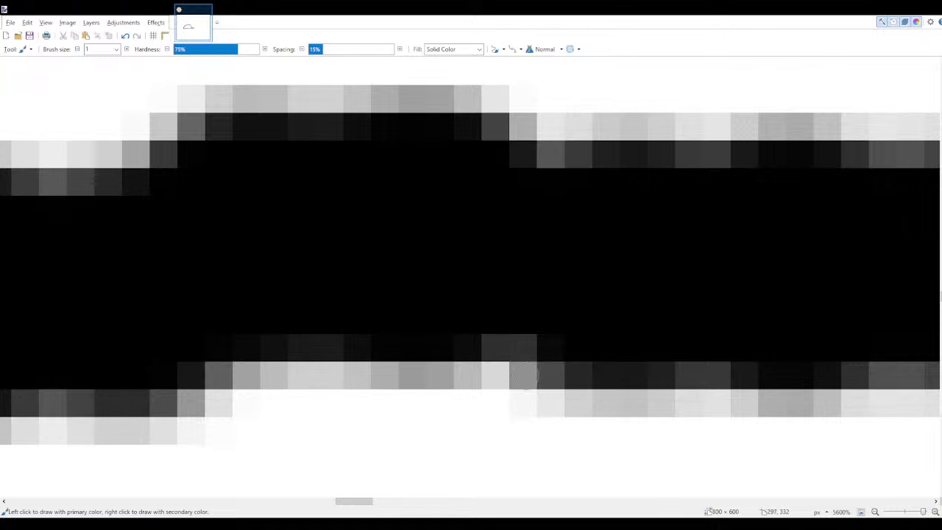
left_click_drag(360, 376, 224, 377)
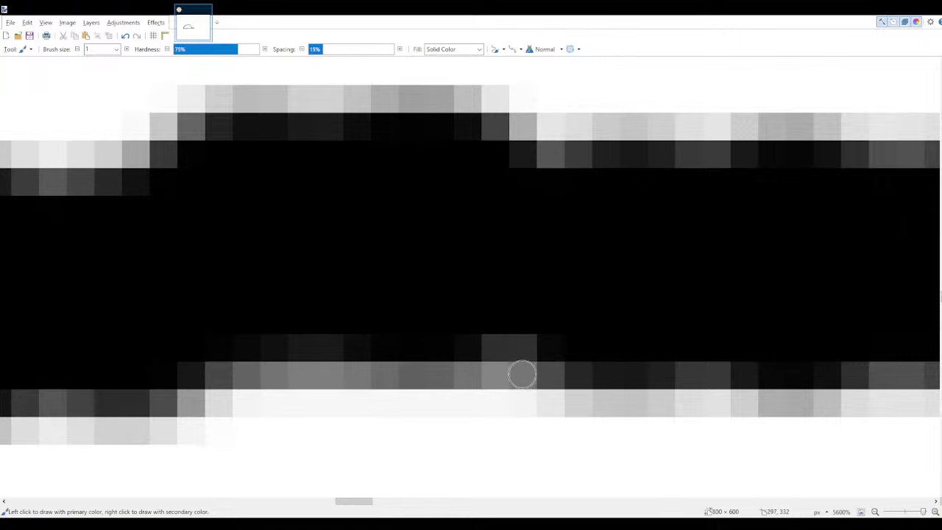
mouse_move(522, 375)
left_mouse_down()
mouse_move(202, 367)
mouse_move(568, 361)
mouse_move(554, 349)
mouse_move(390, 349)
left_mouse_up()
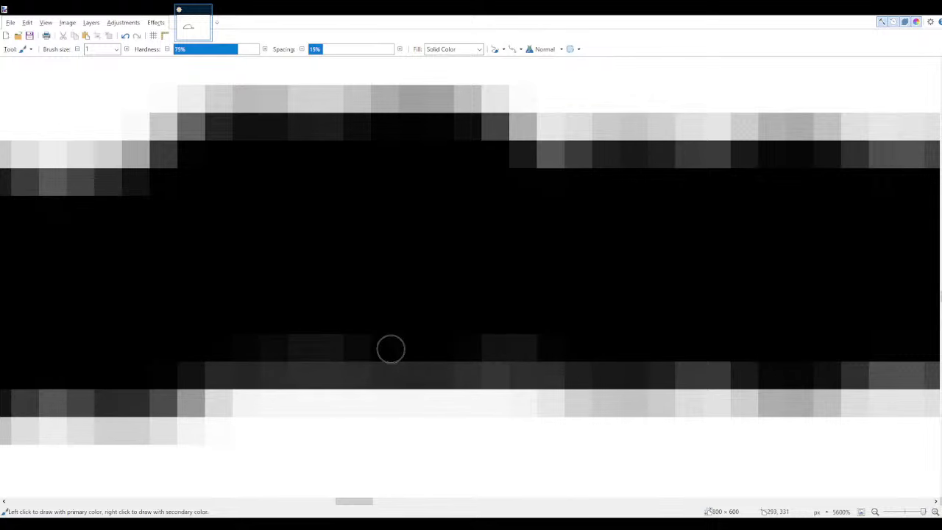
- Fill the light gaps inside the thick outline on the dome's left side in black
scroll(234, 410, "down", 3)
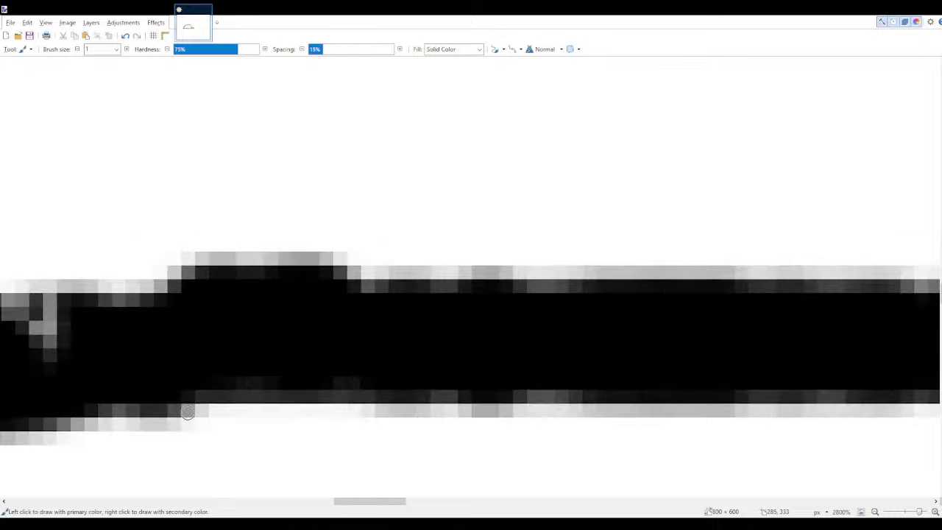
scroll(188, 412, "down", 8)
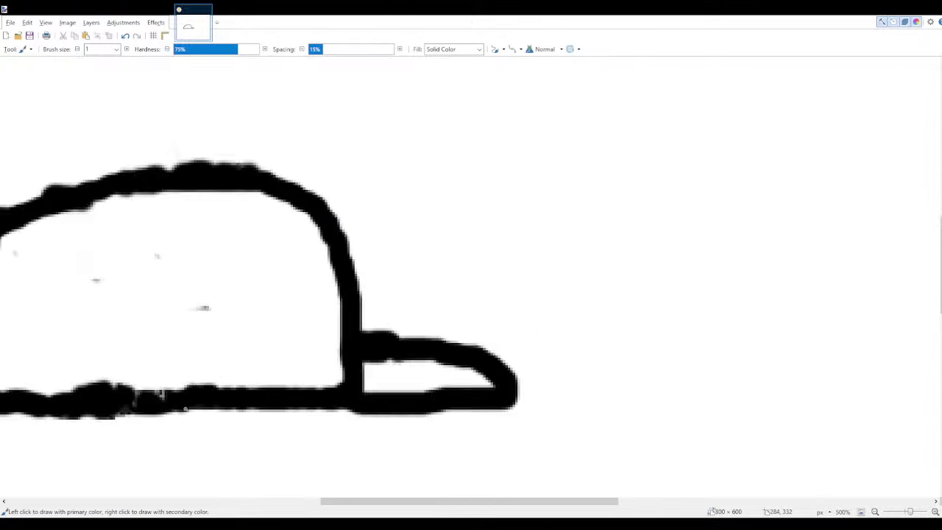
scroll(185, 409, "down", 5)
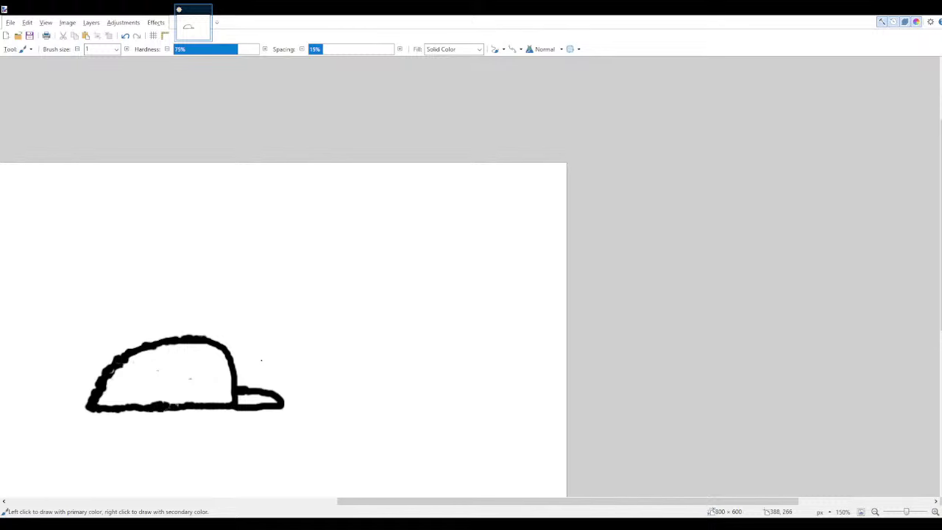
scroll(261, 361, "up", 3)
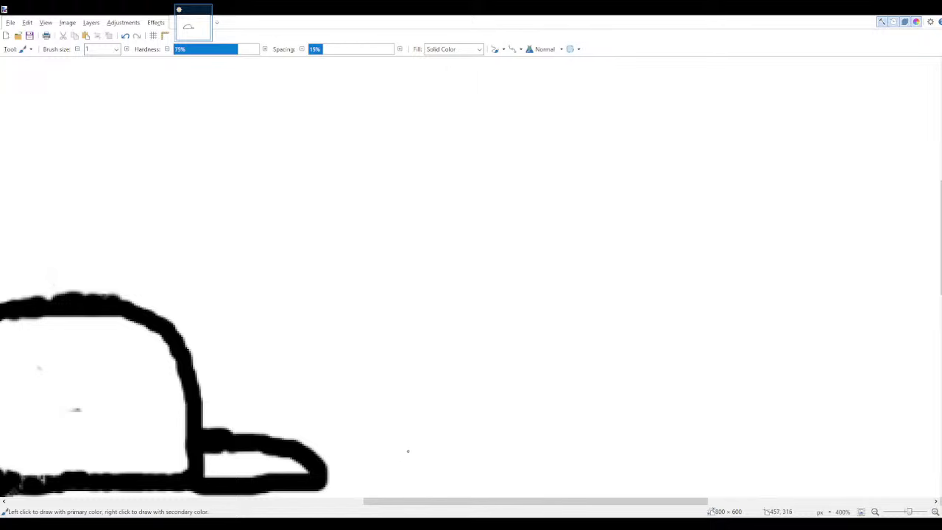
left_click_drag(515, 501, 350, 501)
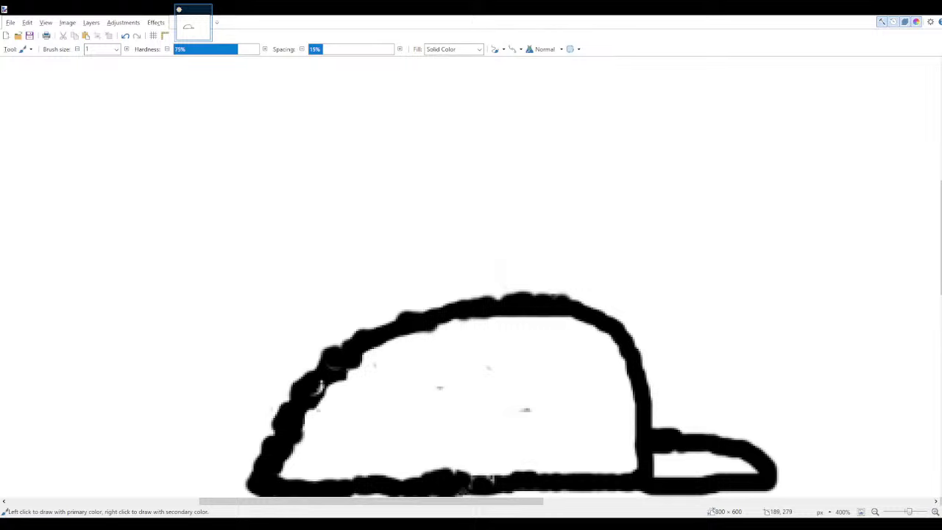
scroll(336, 362, "up", 11)
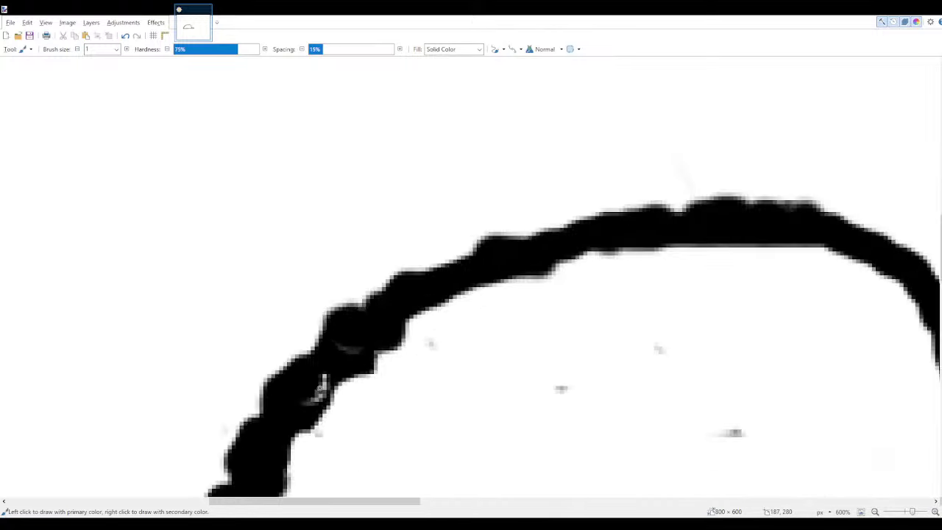
mouse_move(336, 361)
left_mouse_down()
mouse_move(293, 451)
mouse_move(279, 451)
mouse_move(339, 382)
mouse_move(318, 401)
mouse_move(328, 378)
mouse_move(318, 437)
mouse_move(273, 459)
mouse_move(325, 405)
mouse_move(311, 432)
left_mouse_up()
scroll(311, 431, "up", 4)
mouse_move(318, 356)
left_mouse_down()
mouse_move(302, 286)
mouse_move(319, 387)
mouse_move(287, 421)
mouse_move(243, 429)
left_mouse_up()
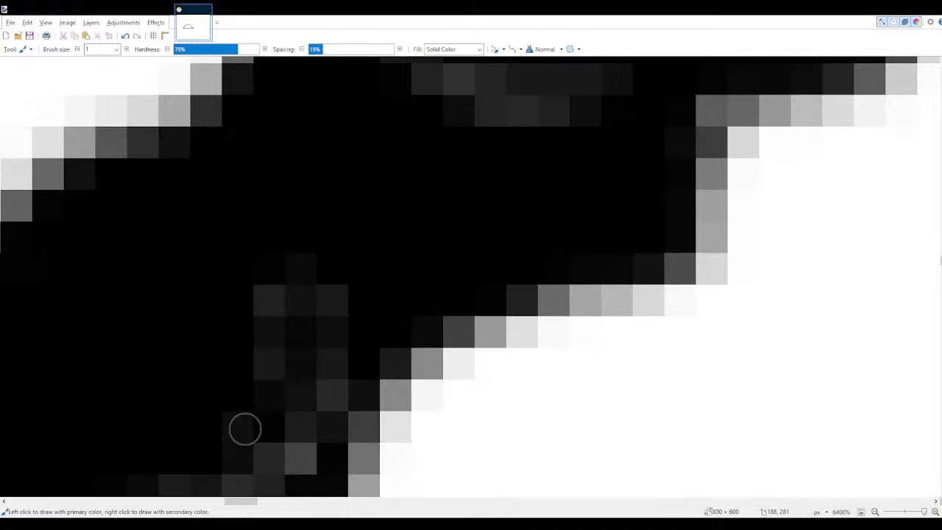
scroll(250, 439, "up", 3)
mouse_move(312, 319)
left_mouse_down()
mouse_move(326, 293)
mouse_move(283, 294)
mouse_move(263, 328)
mouse_move(170, 347)
mouse_move(118, 372)
mouse_move(313, 250)
mouse_move(350, 210)
left_mouse_up()
scroll(429, 246, "down", 3)
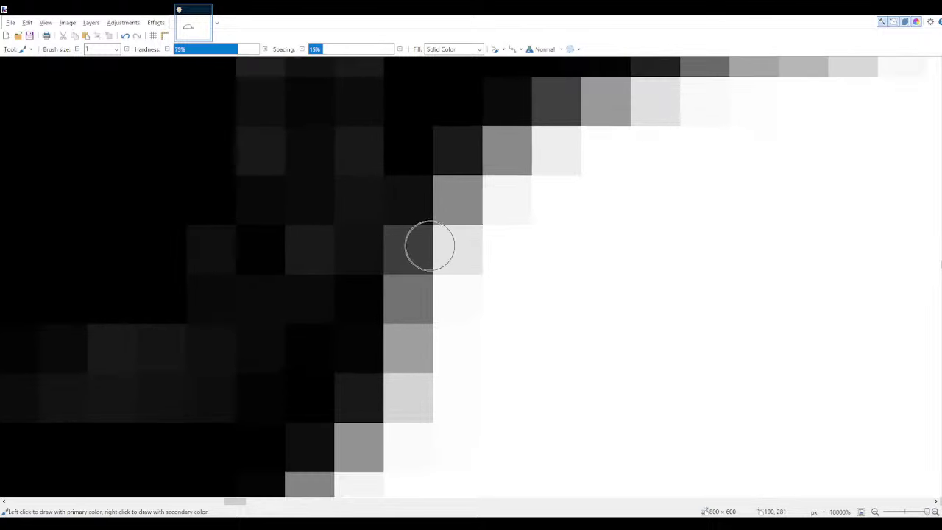
- Trim the bump on the outer edge of the dome's upper left outline by painting over it in white
scroll(405, 225, "down", 6)
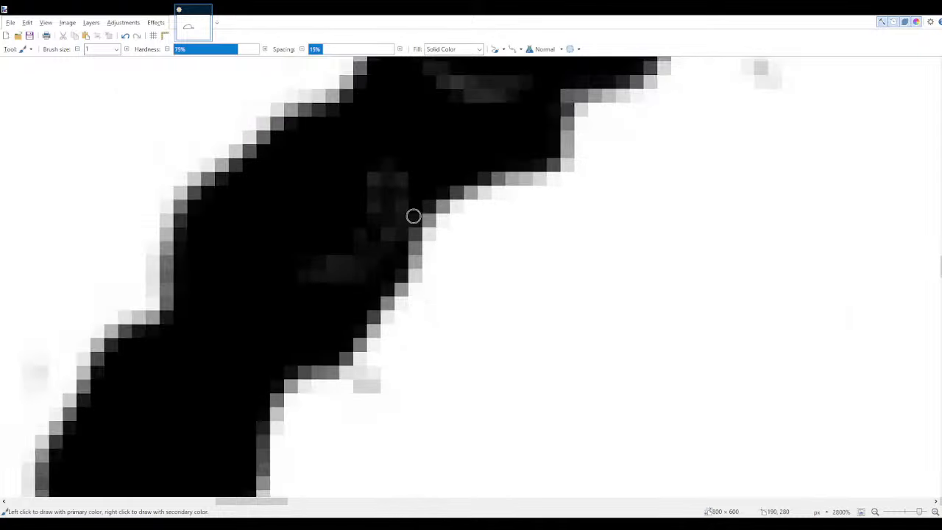
scroll(456, 197, "down", 1)
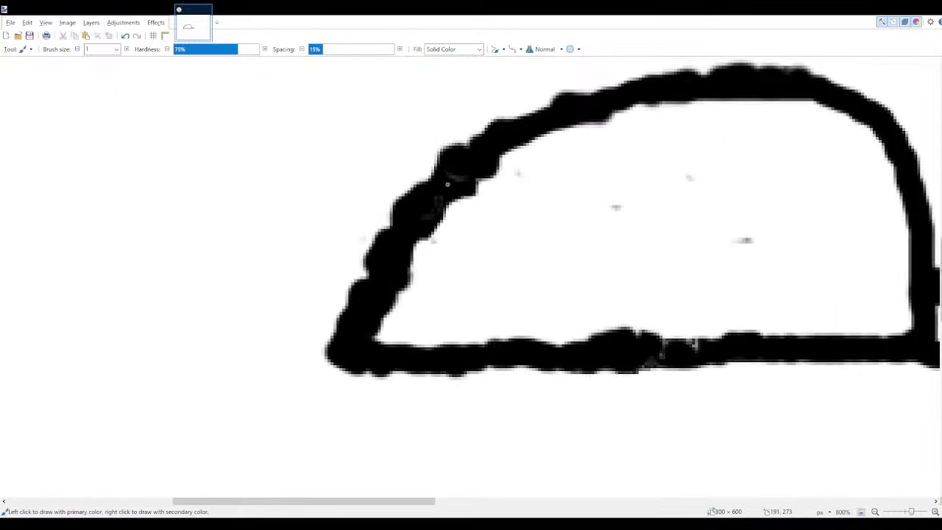
scroll(436, 241, "down", 2)
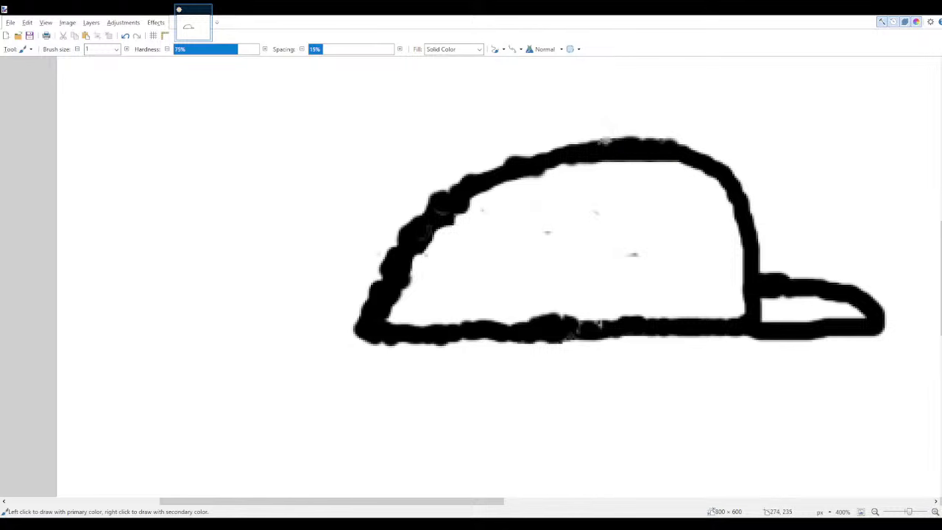
scroll(543, 162, "up", 7)
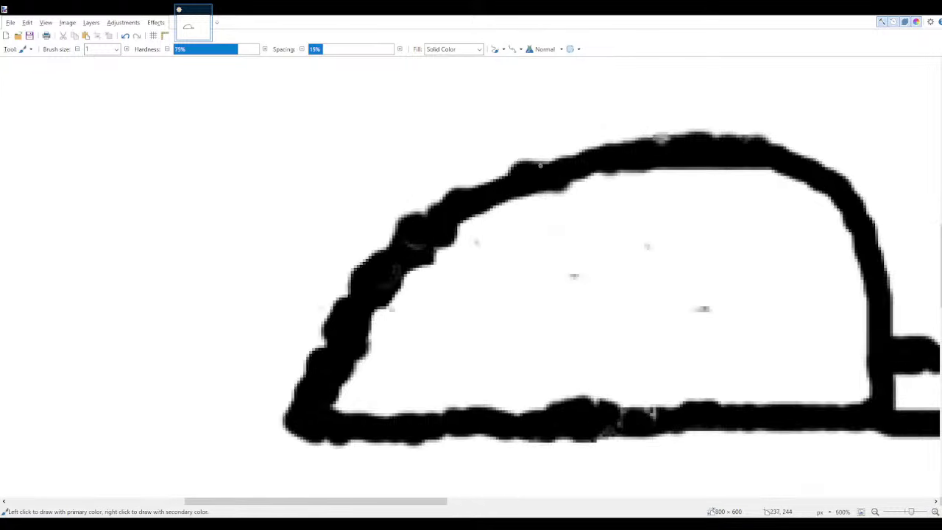
scroll(507, 140, "up", 4)
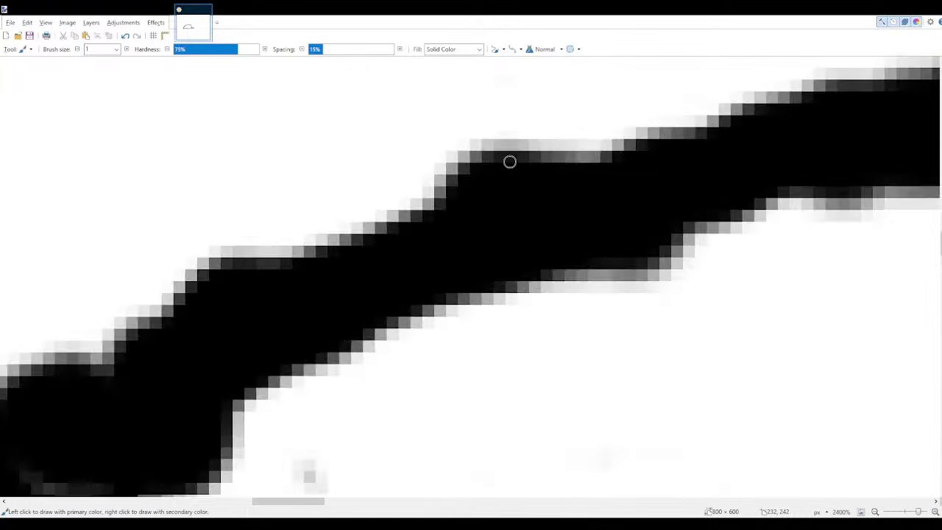
mouse_move(518, 153)
left_mouse_down()
mouse_move(468, 162)
mouse_move(430, 198)
mouse_move(472, 162)
mouse_move(529, 142)
mouse_move(605, 149)
mouse_move(540, 143)
mouse_move(506, 153)
mouse_move(613, 150)
mouse_move(474, 152)
mouse_move(481, 138)
mouse_move(504, 135)
mouse_move(545, 140)
mouse_move(409, 146)
mouse_move(407, 160)
mouse_move(352, 197)
mouse_move(343, 219)
mouse_move(296, 235)
mouse_move(273, 258)
mouse_move(253, 284)
mouse_move(260, 304)
mouse_move(249, 282)
mouse_move(253, 239)
mouse_move(266, 226)
mouse_move(303, 208)
mouse_move(311, 185)
mouse_move(418, 149)
left_mouse_up()
scroll(476, 150, "up", 6)
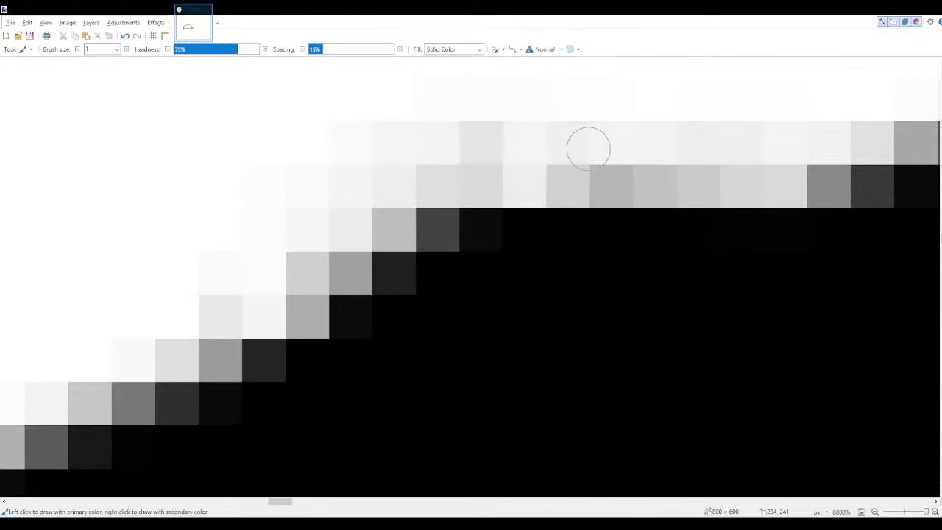
mouse_move(627, 177)
left_mouse_down()
mouse_move(446, 181)
mouse_move(453, 164)
mouse_move(480, 147)
mouse_move(659, 162)
mouse_move(629, 181)
mouse_move(806, 181)
mouse_move(741, 181)
left_mouse_up()
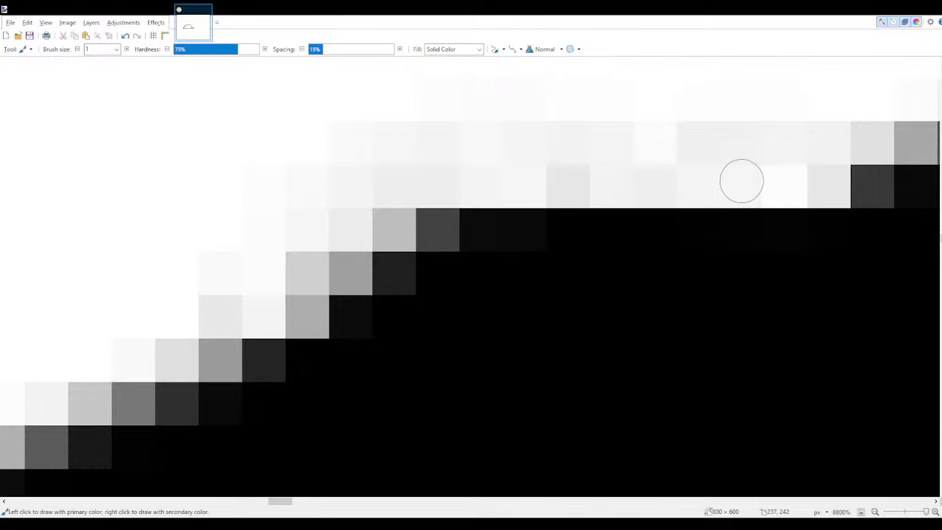